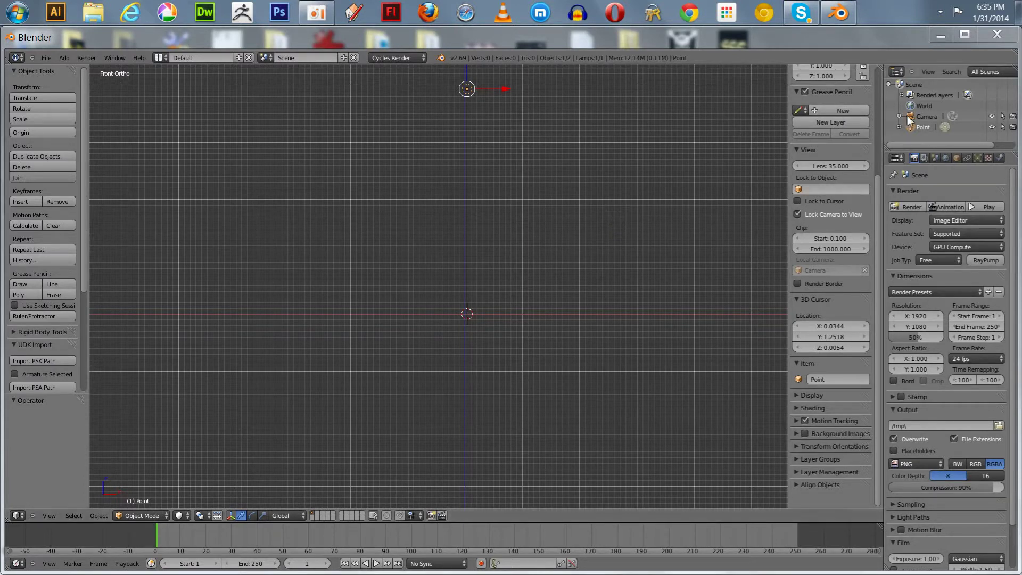
Step: Rename the scene as "Vector Studios"
click(298, 58)
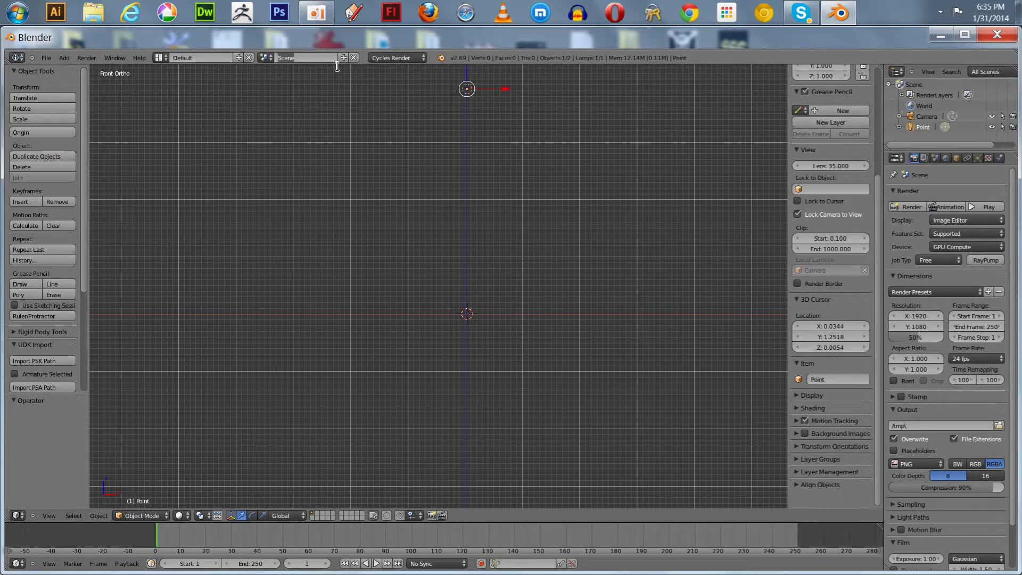
text(Vector Studios)
key(Return)
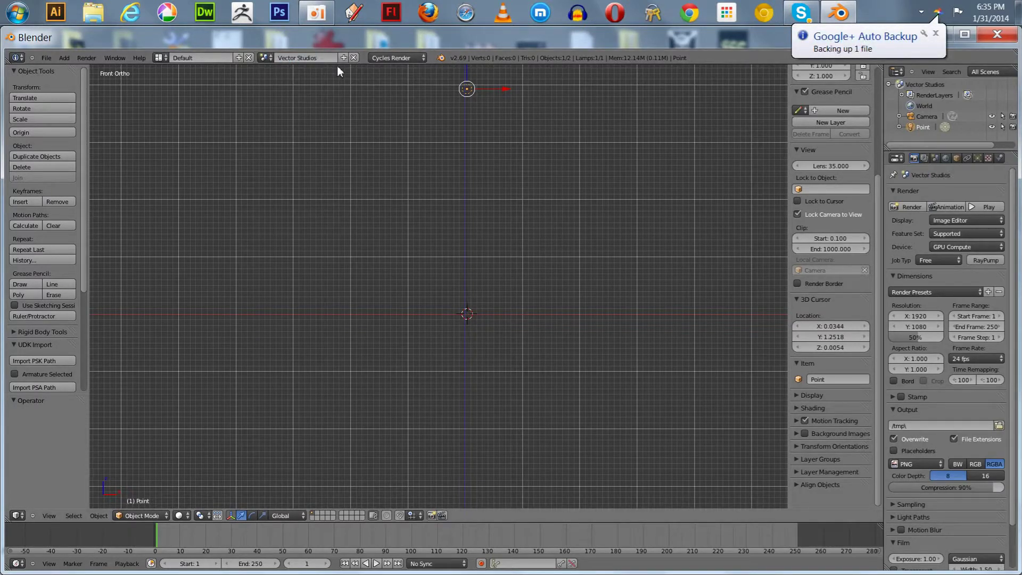
Step: Switch the camera to an orthographic lens and clear its rotation
click(919, 117)
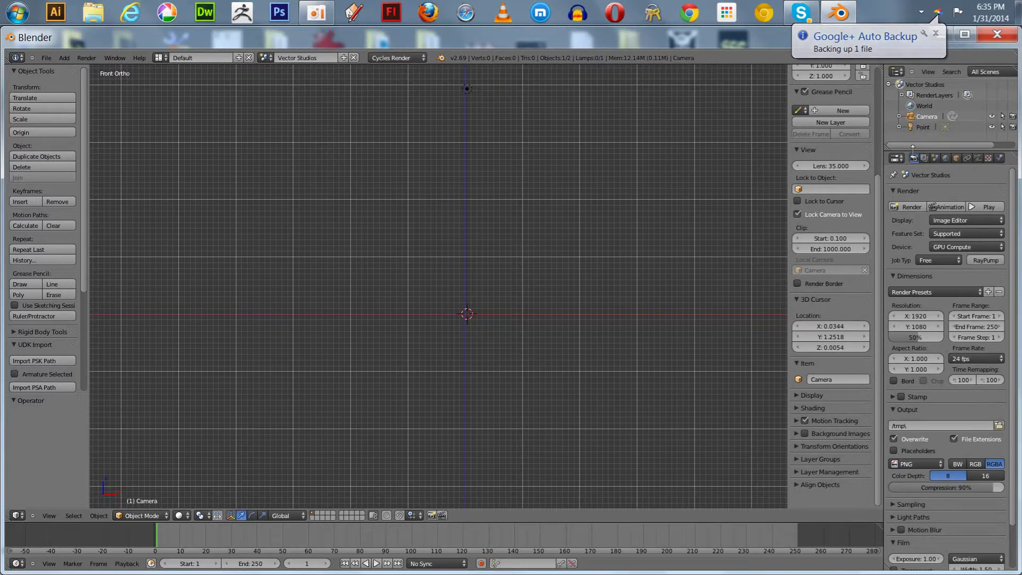
click(978, 157)
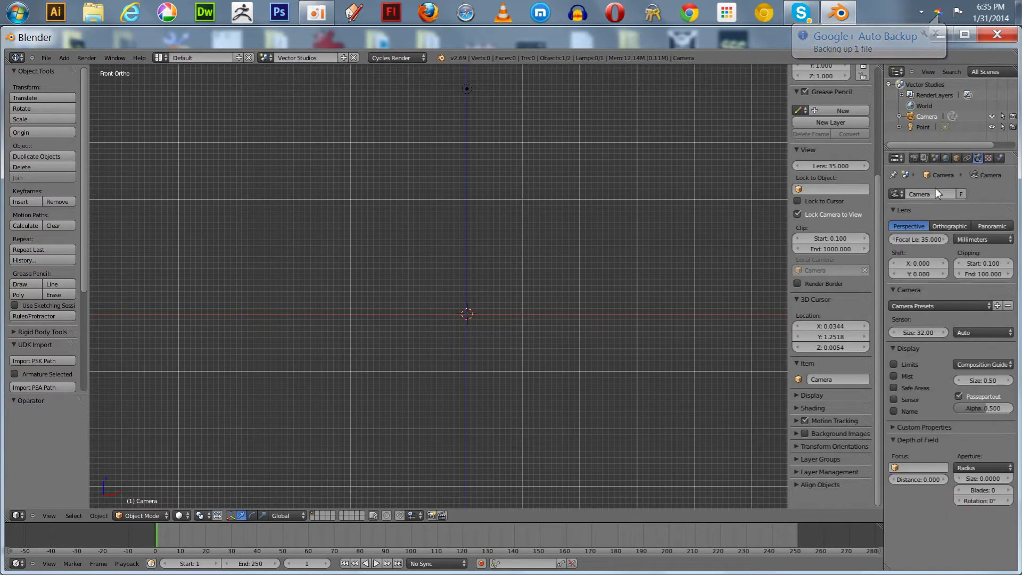
click(947, 226)
scroll(639, 258, down, 5)
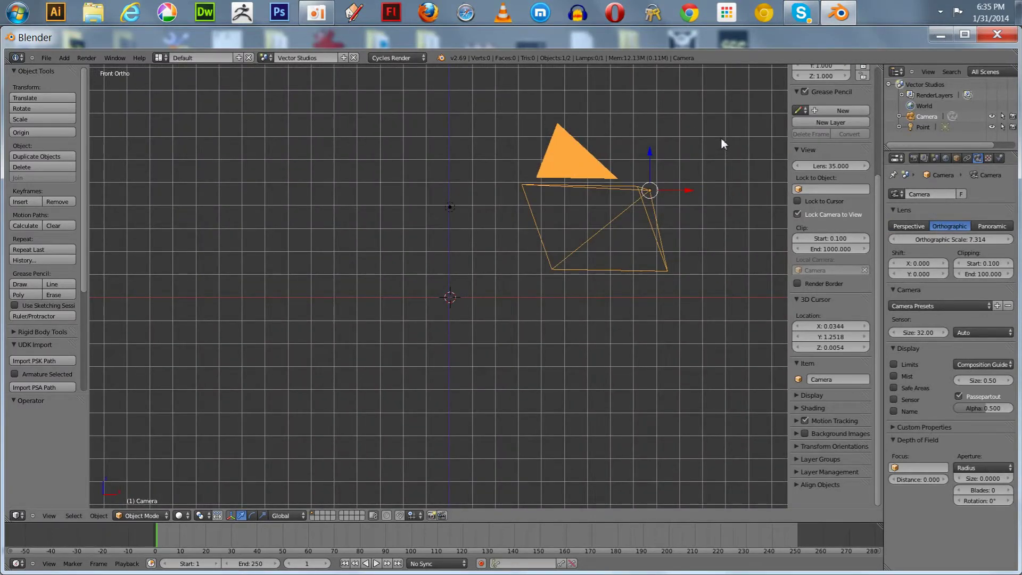
key(alt+r)
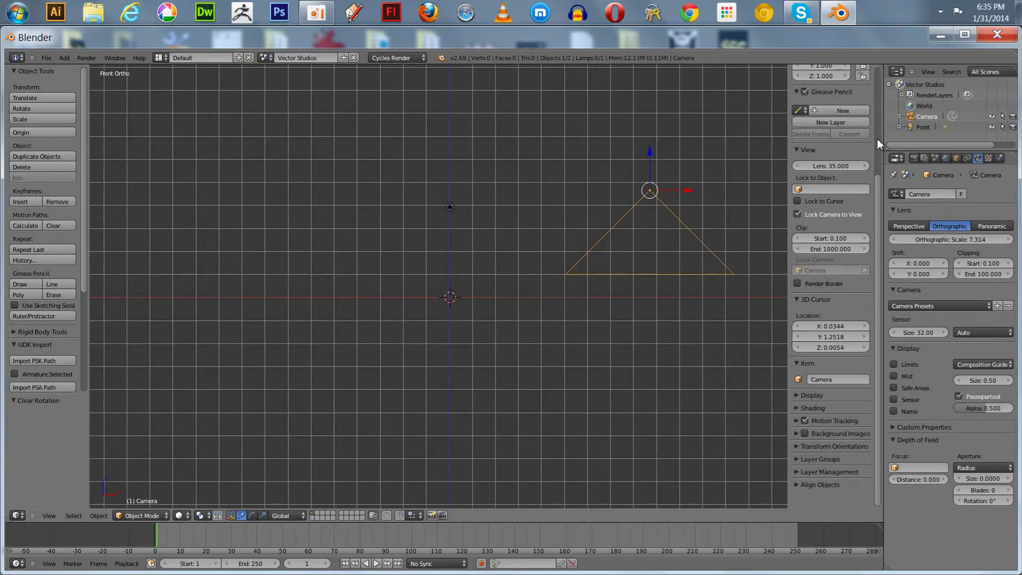
Step: Set the camera's location to X 0, Y 0 and Z 5
mouse_move(876, 192)
mouse_down()
mouse_move(875, 94)
mouse_move(851, 101)
mouse_up()
click(815, 95)
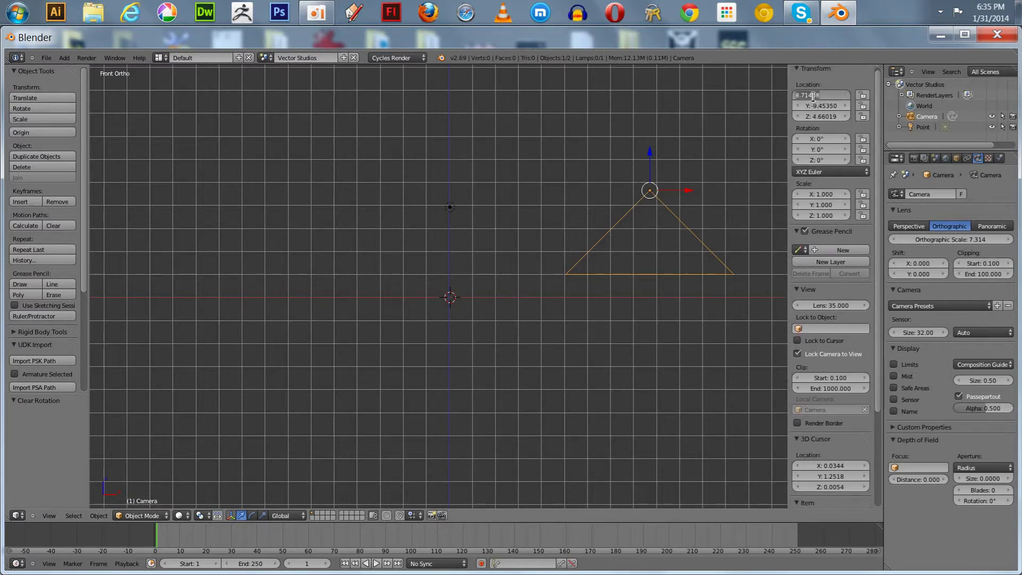
text(0)
key(Return)
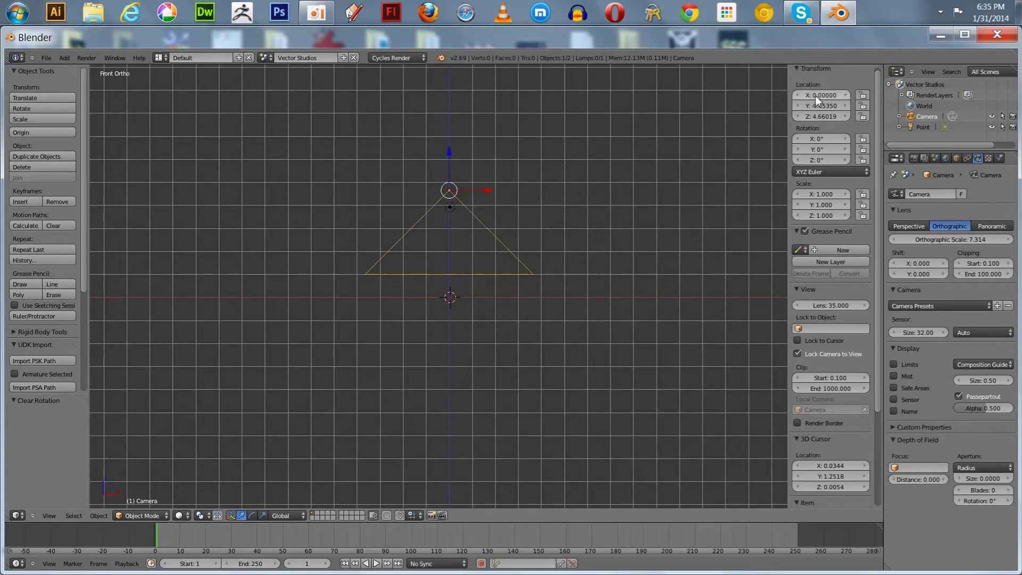
click(814, 104)
text(0)
key(Return)
click(814, 116)
text(5)
key(Return)
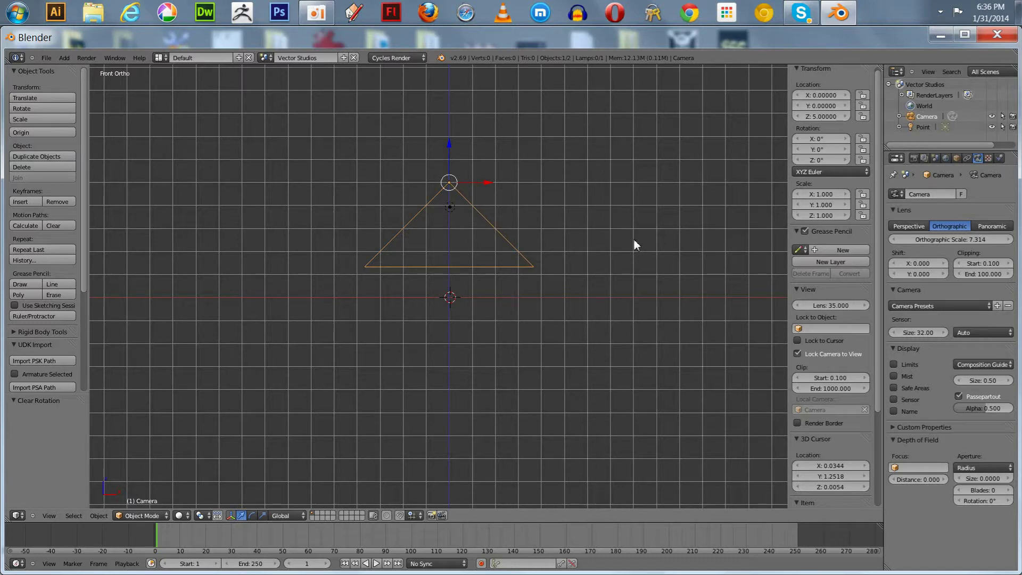
Step: Add a text object at the 3D cursor and centre its paragraph alignment, working from the top view
key(KP_7)
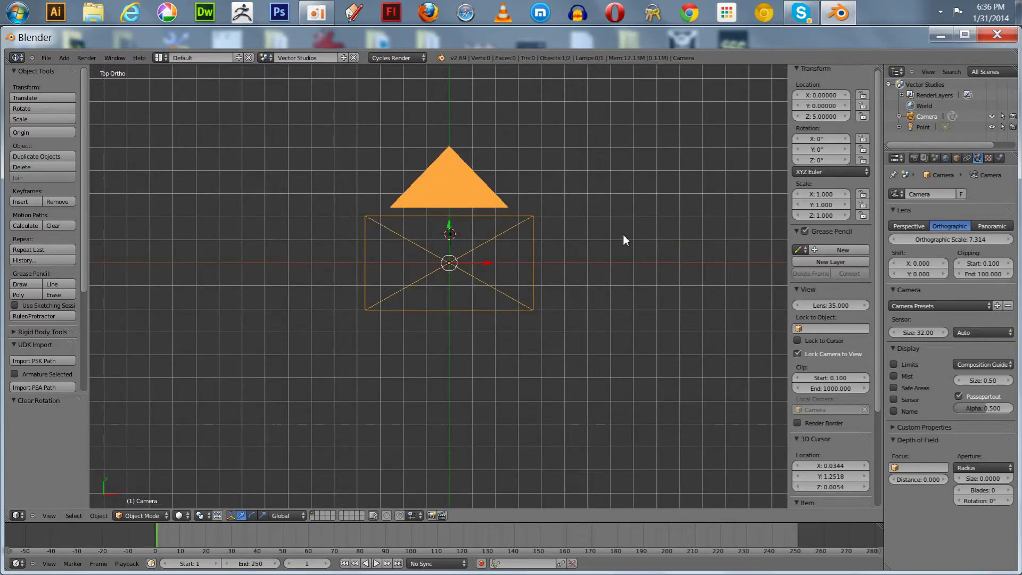
key(KP_1)
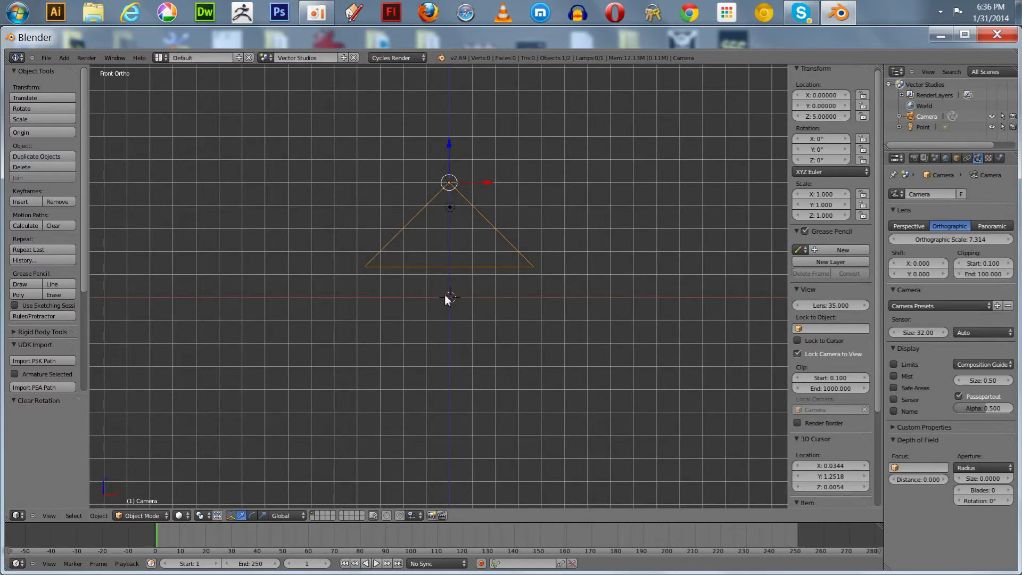
key(shift+a)
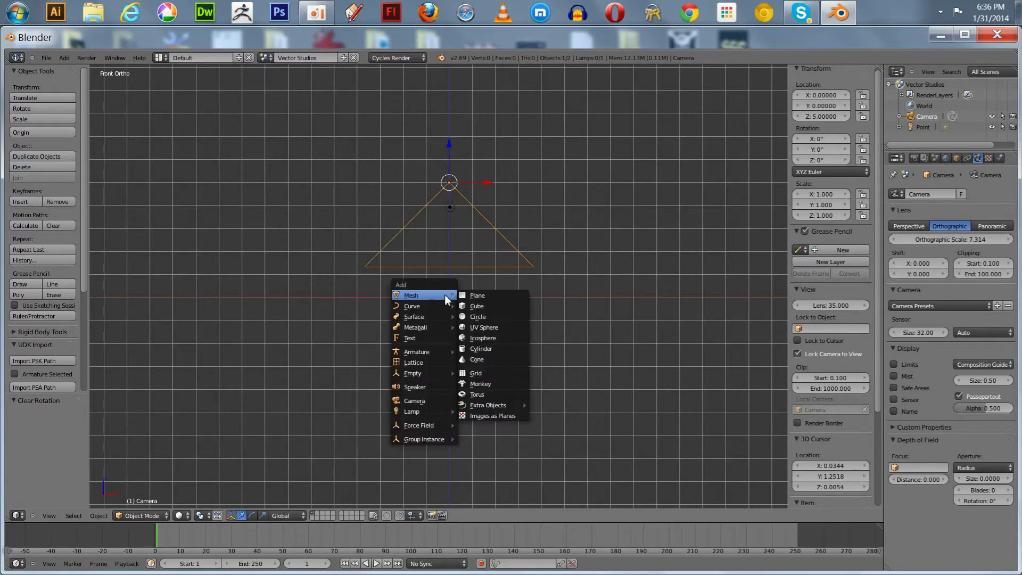
click(439, 338)
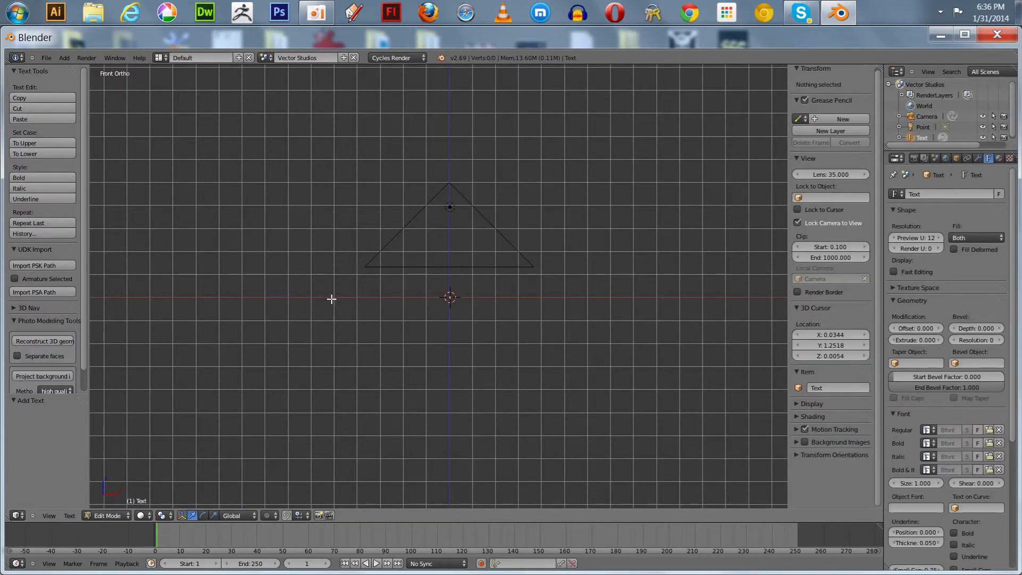
key(KP_7)
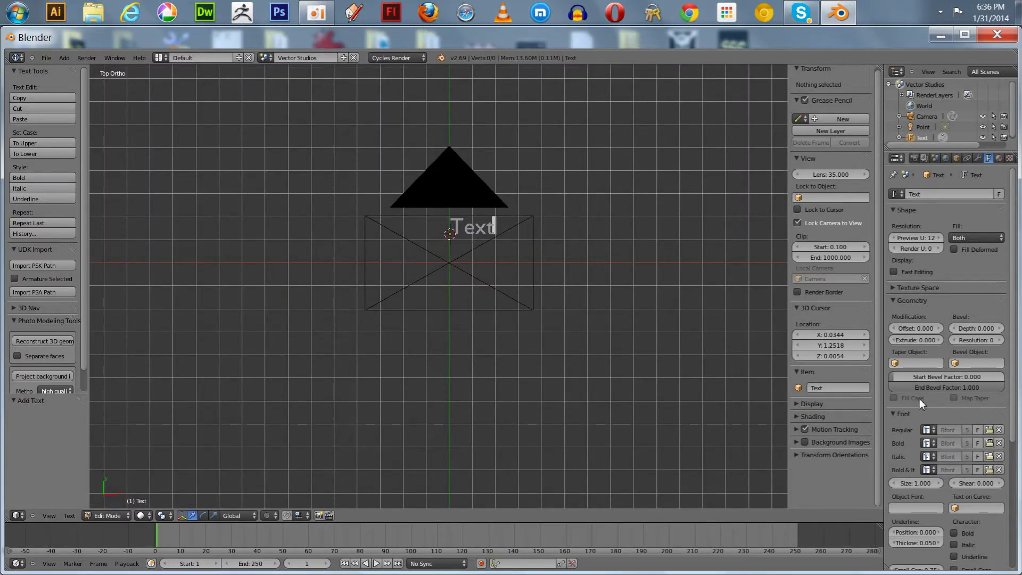
drag(1013, 389, 1018, 461)
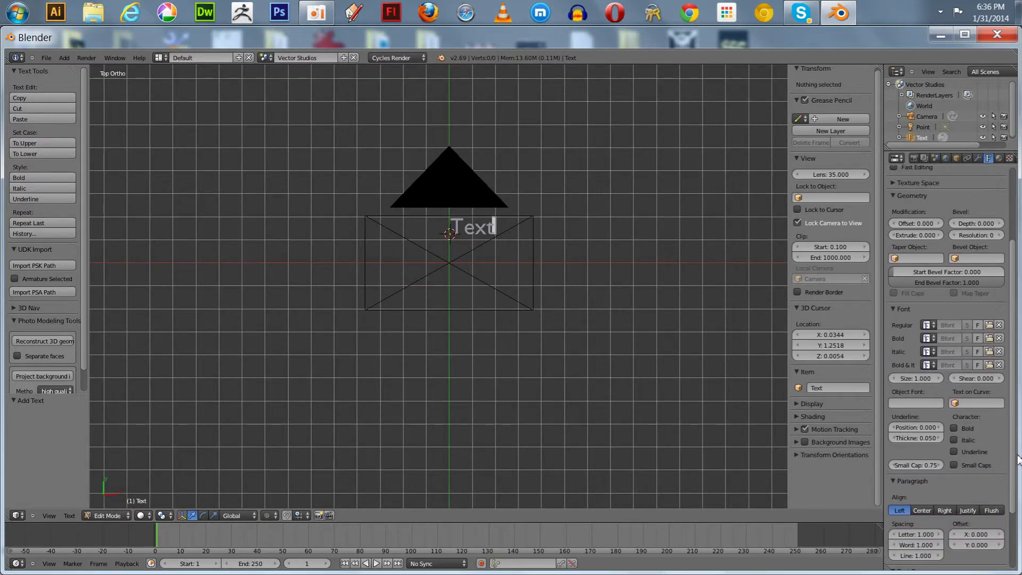
click(919, 510)
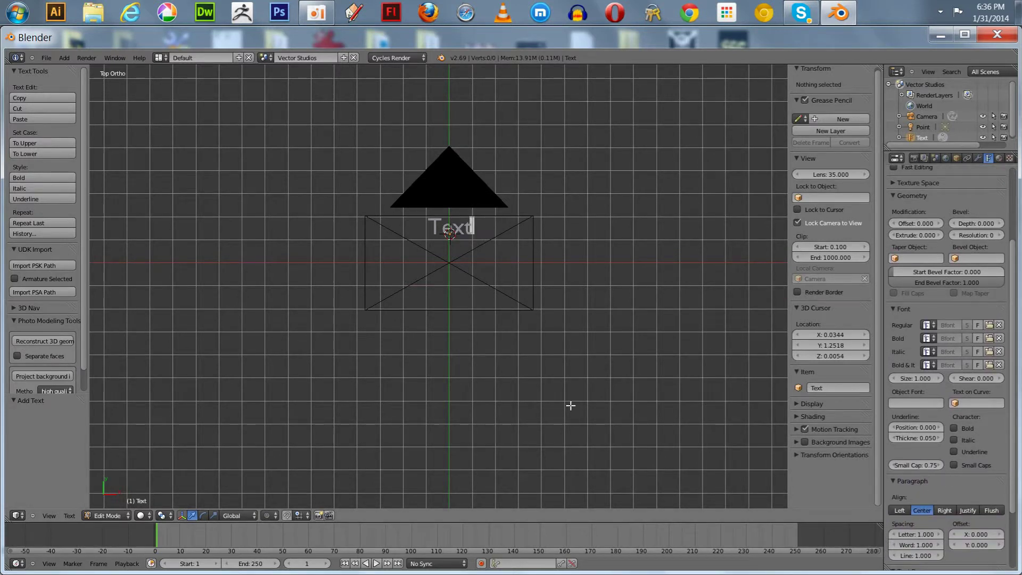
Step: Replace the default wording of the text object with "Vector Studios"
key(BackSpace)
key(BackSpace)
key(BackSpace)
key(BackSpace)
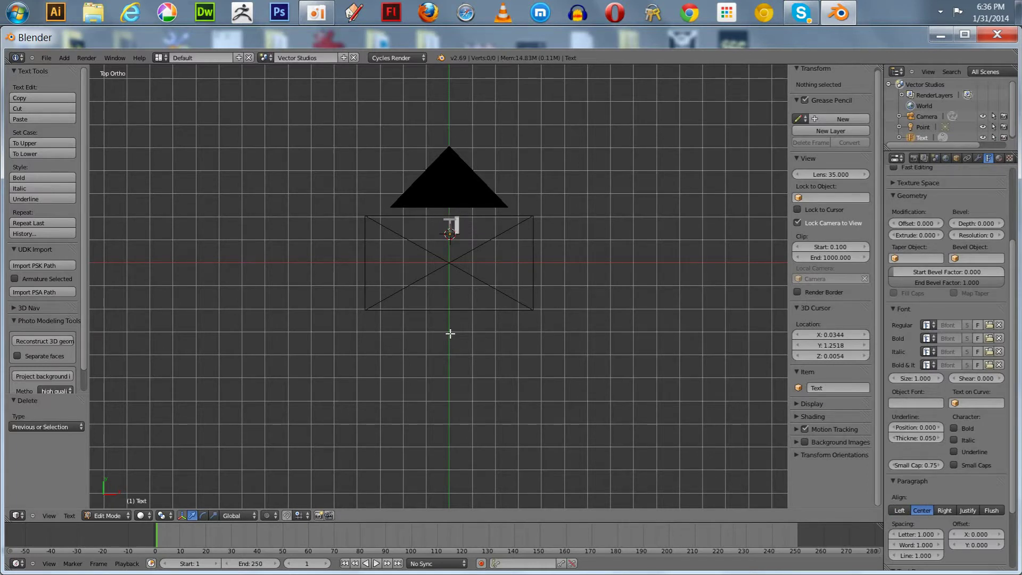
text(V)
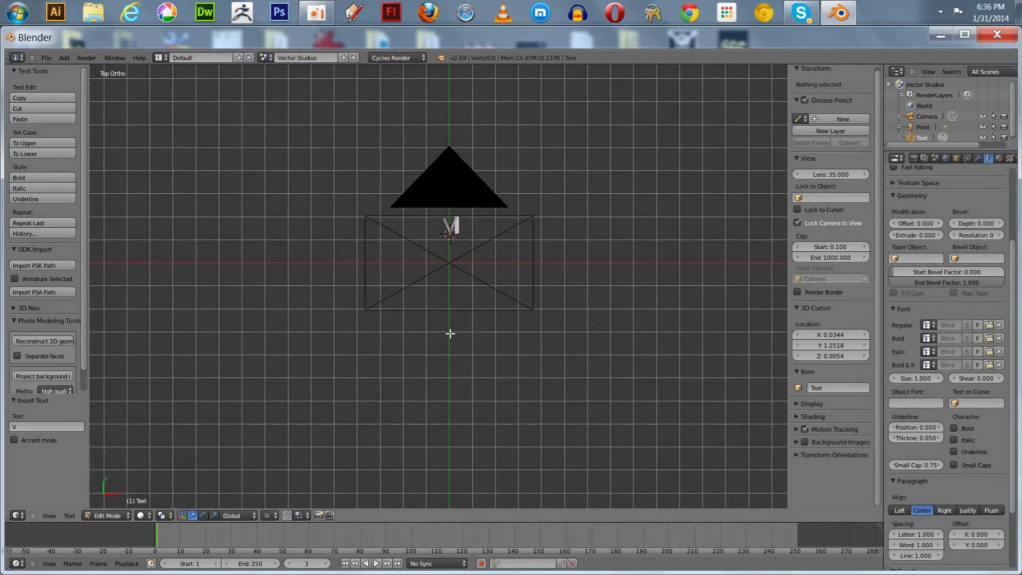
text(ector Studios)
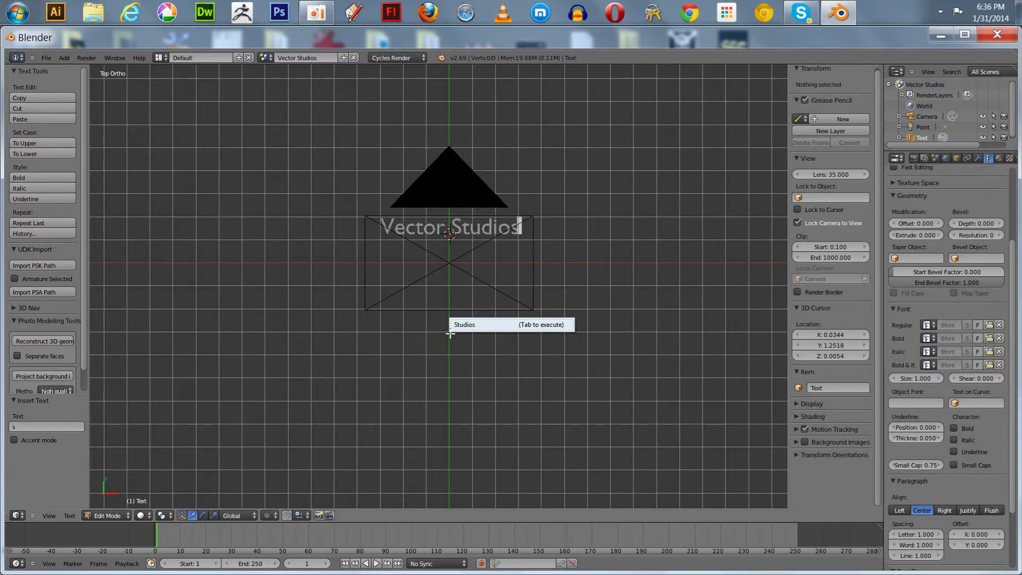
Step: Change the text object's wording to "Vector Studio" and return to Object Mode
key(BackSpace)
key(BackSpace)
key(BackSpace)
key(BackSpace)
key(BackSpace)
key(BackSpace)
key(BackSpace)
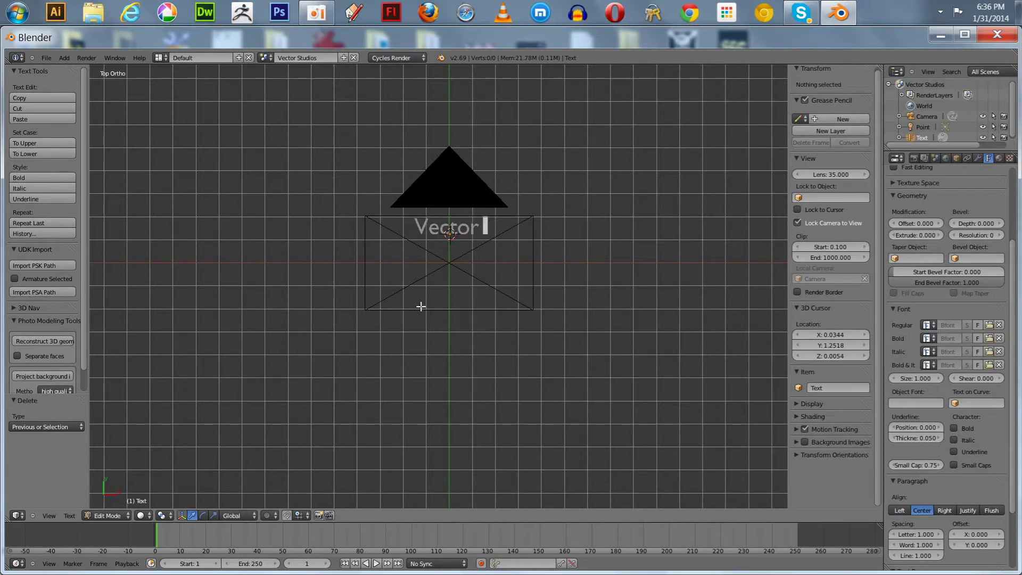
text(Studio)
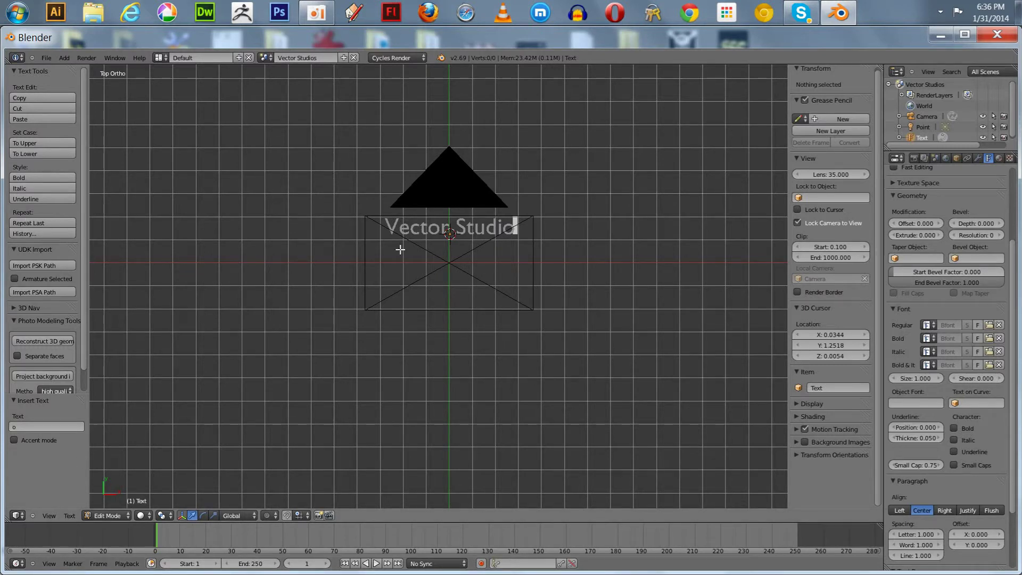
key(Tab)
Step: Move the text about -1.41 units along the Y axis into the middle of the camera frame, and leave it selected
drag(448, 193, 451, 227)
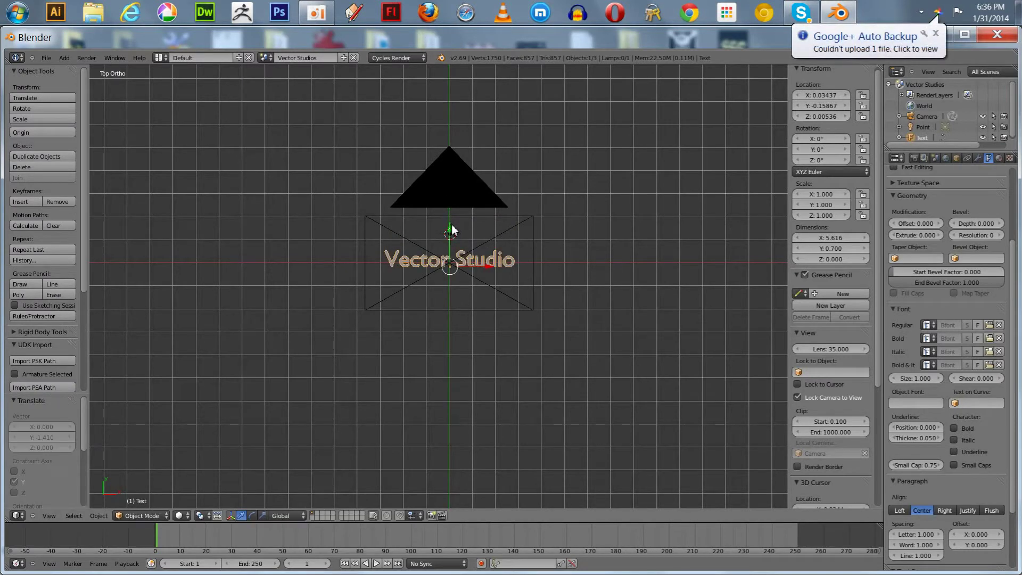
click(934, 33)
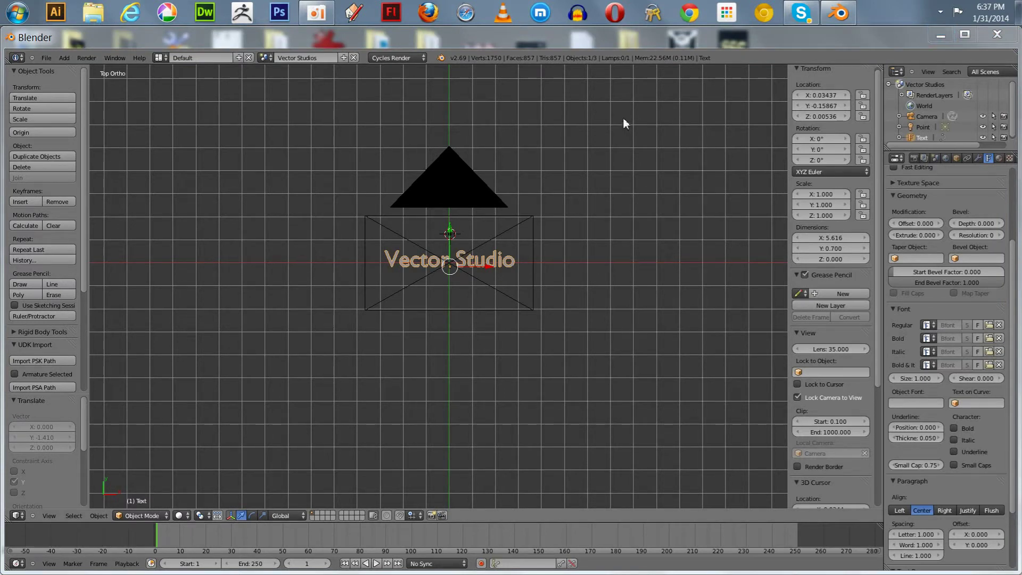
right_click(451, 184)
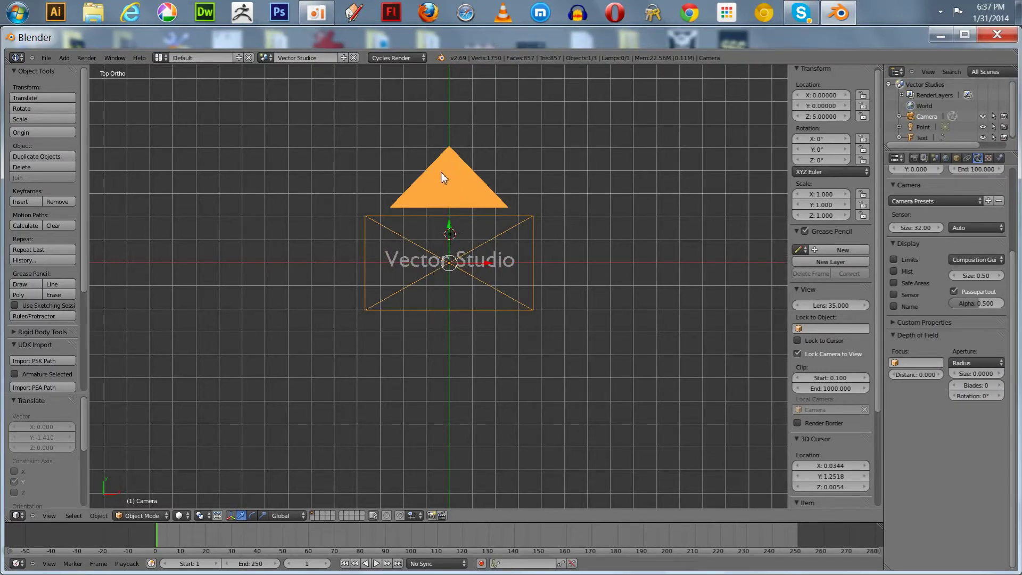
right_click(472, 264)
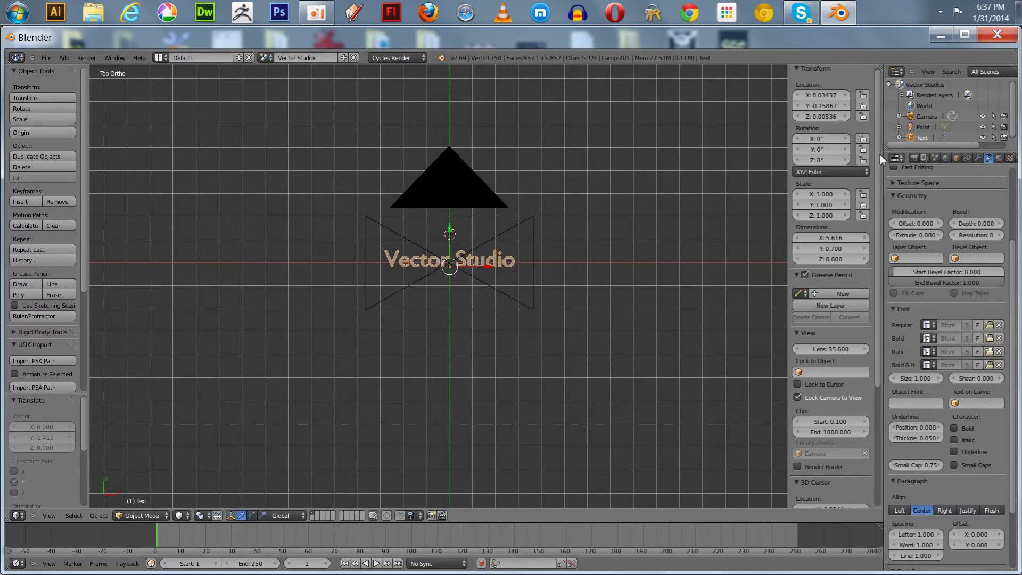
Step: Set the world's surface colour to black
click(945, 158)
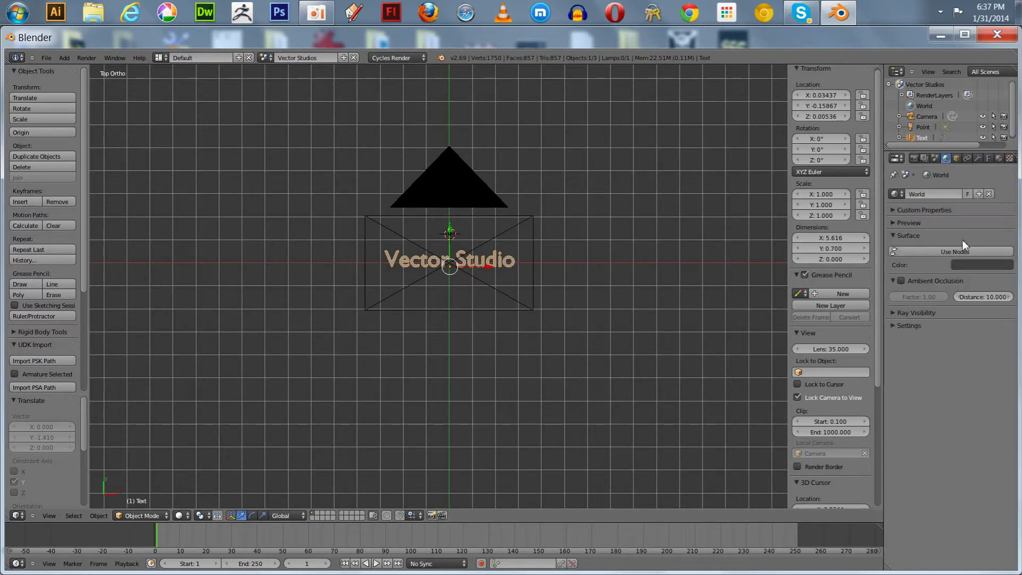
click(969, 266)
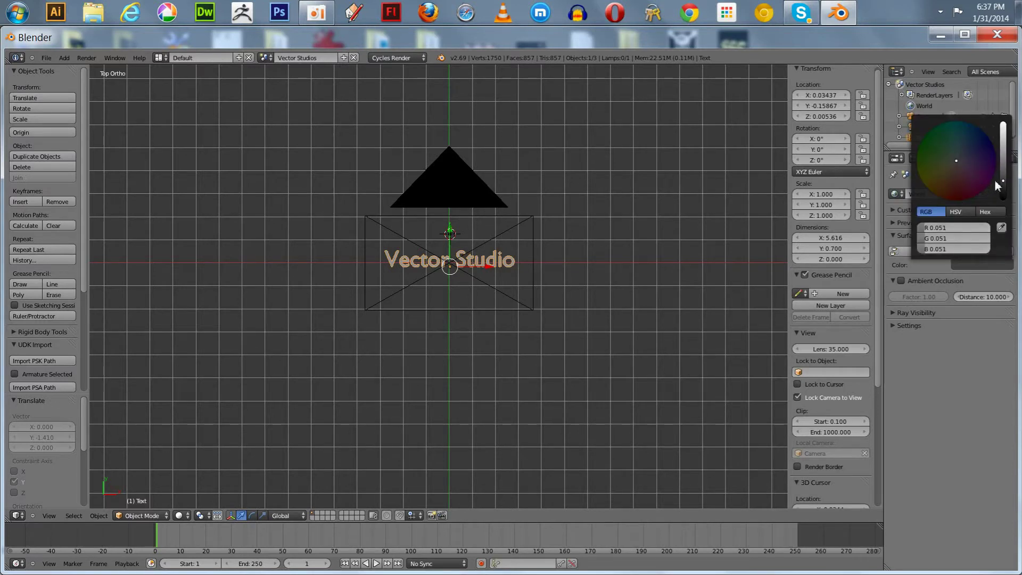
drag(1002, 180, 1003, 211)
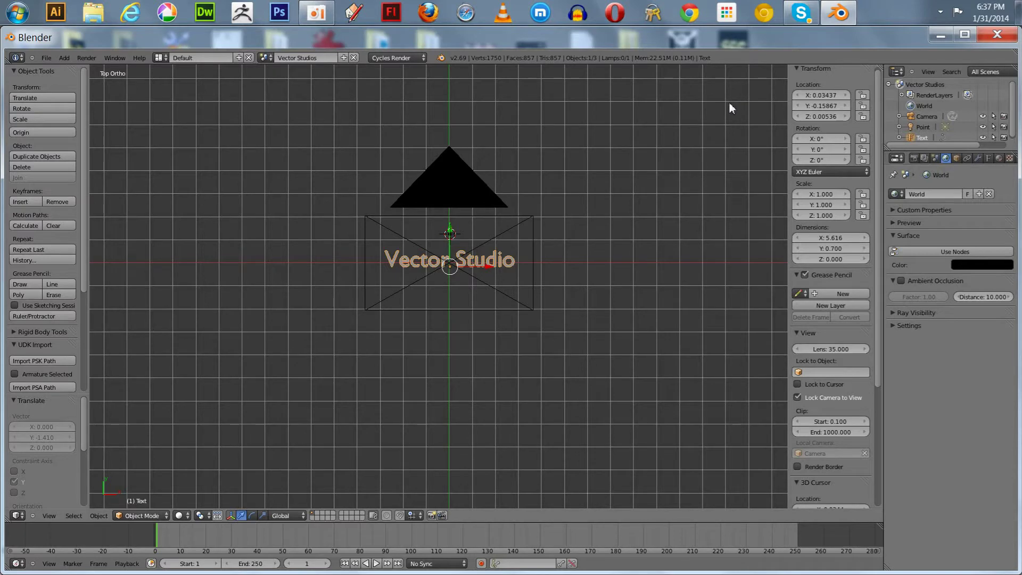
Step: Hide the 3D view's properties, split the view into two areas side by side and turn the new area into a Node Editor
key(n)
drag(881, 69, 503, 165)
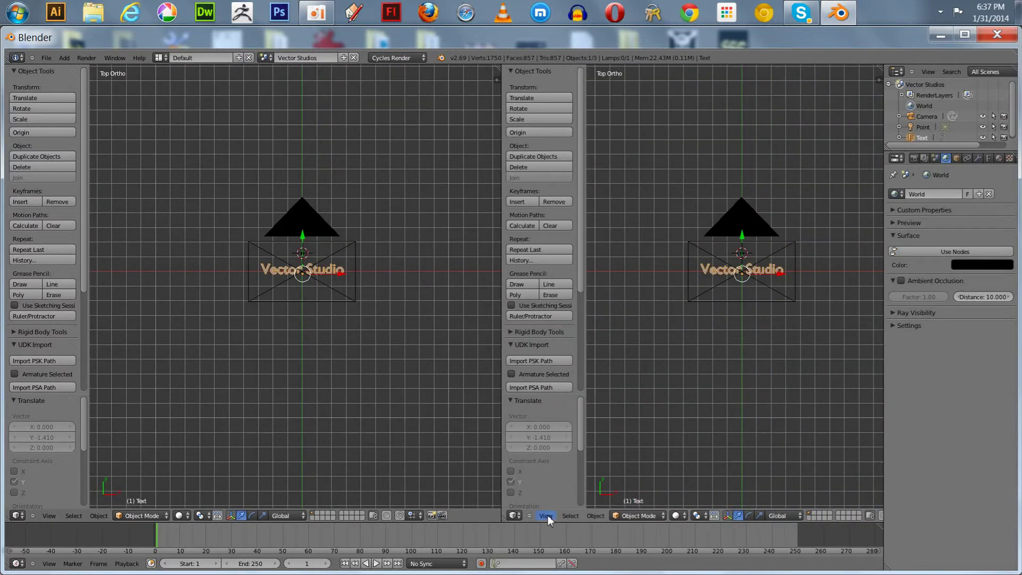
click(513, 515)
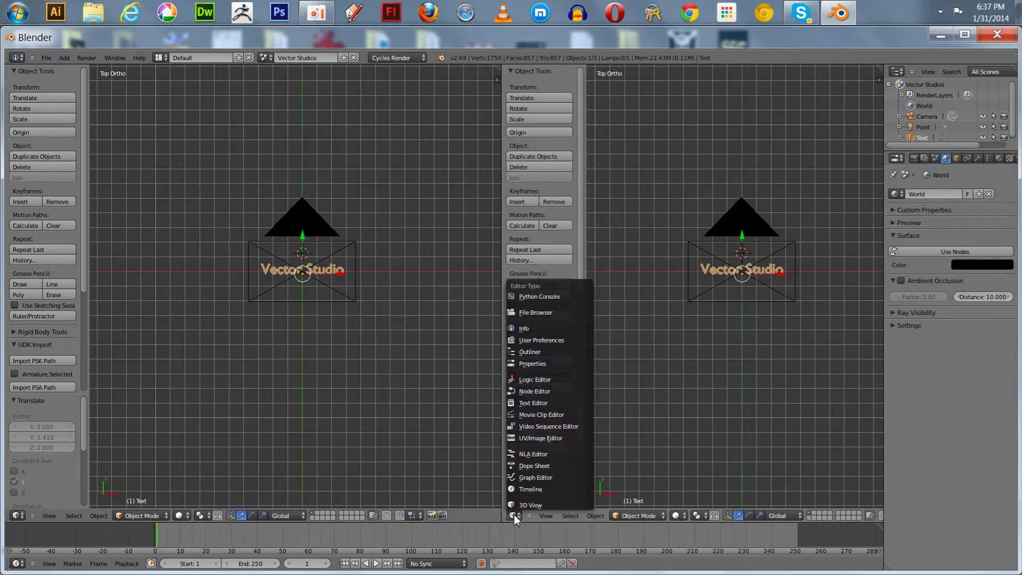
click(531, 394)
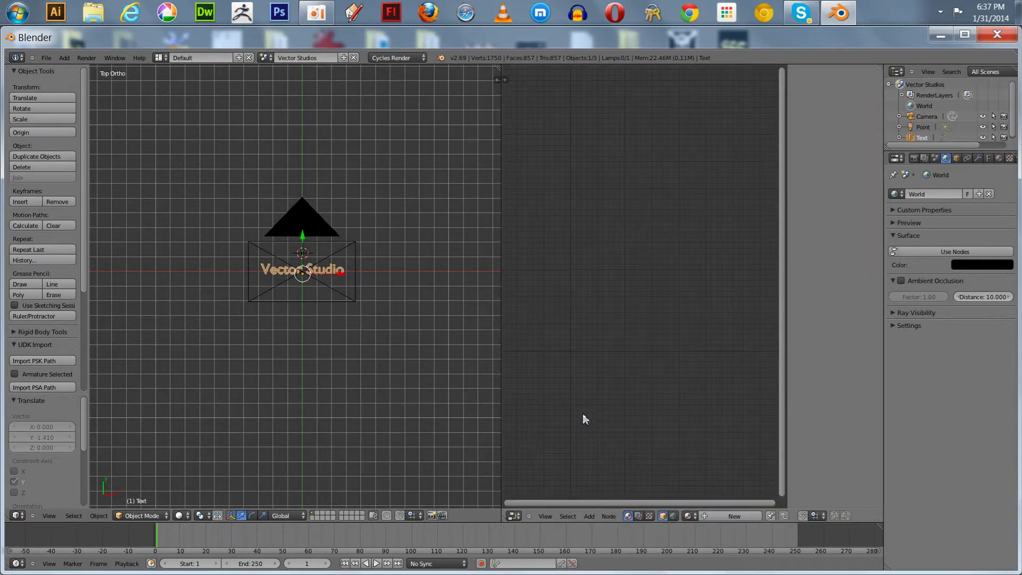
Step: Create a new material for the text and delete its Diffuse BSDF node
click(719, 515)
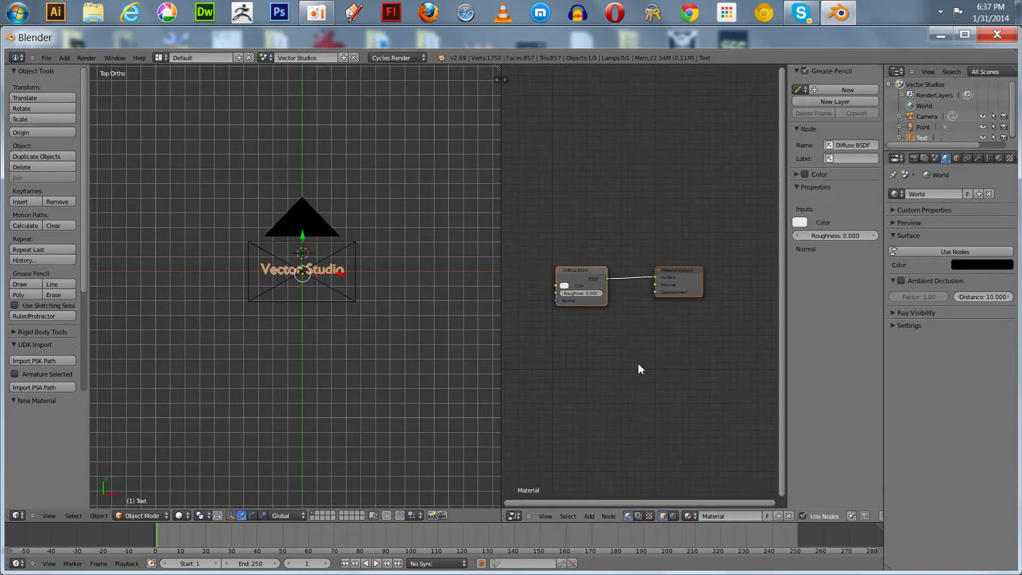
scroll(638, 362, up, 3)
drag(545, 282, 577, 292)
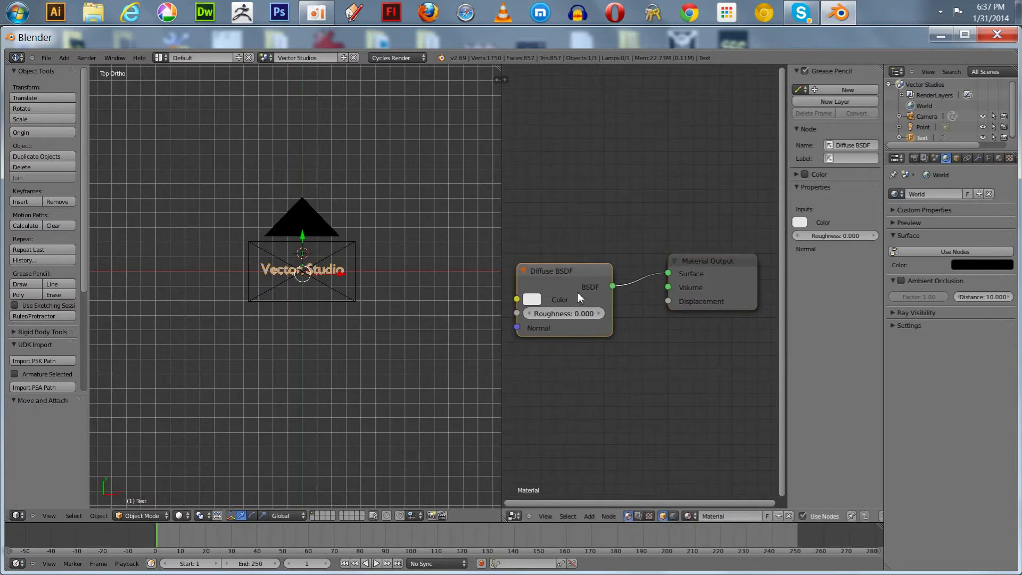
key(Delete)
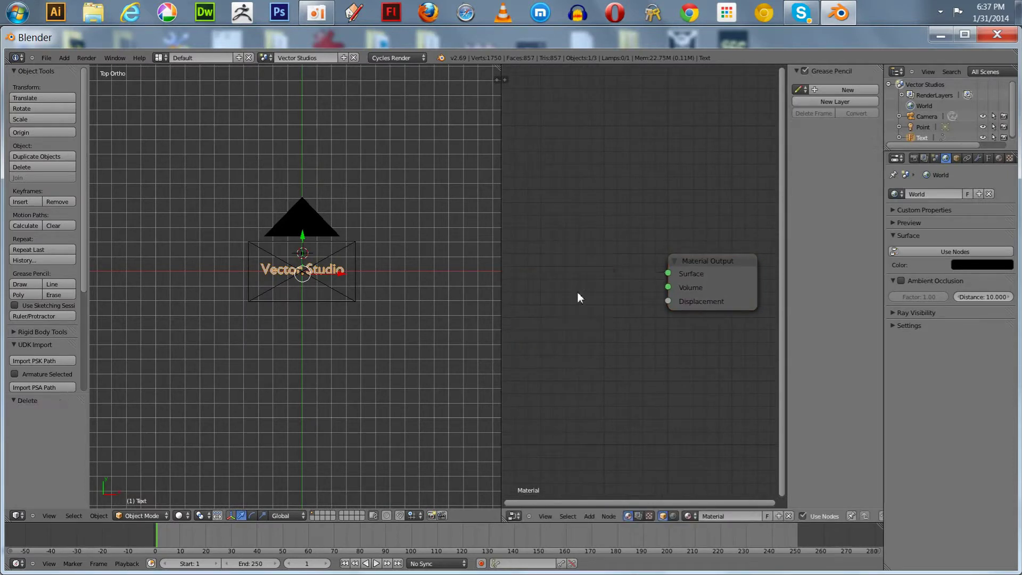
Step: Add an Emission shader node and place it to the left of the Material Output node
click(588, 516)
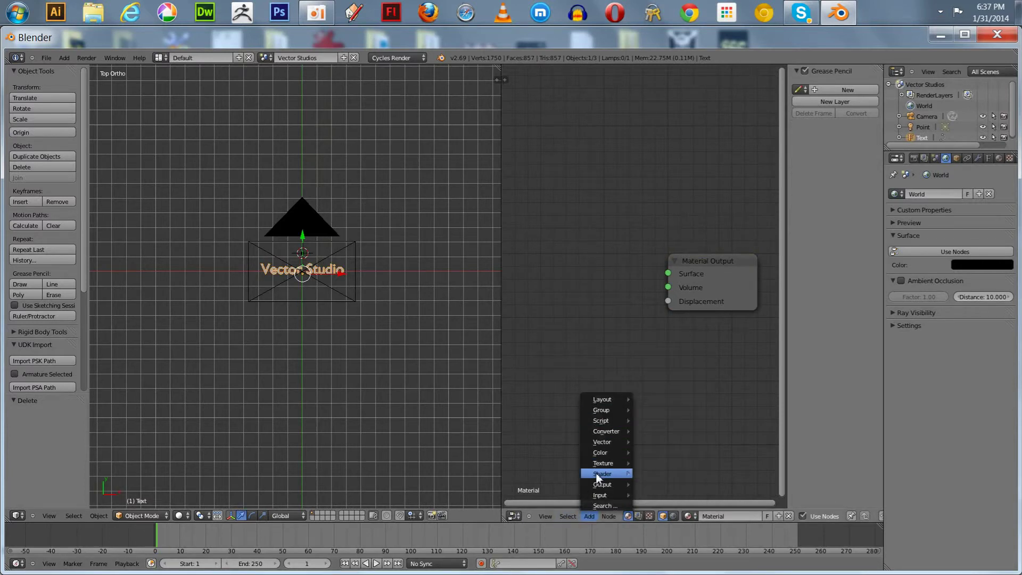
mouse_move(600, 473)
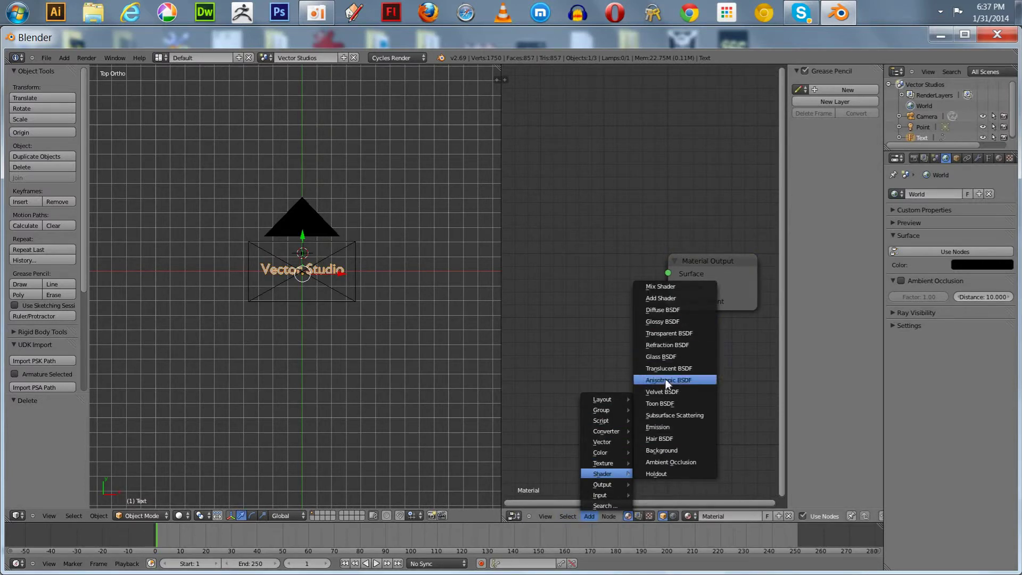
click(657, 427)
click(532, 241)
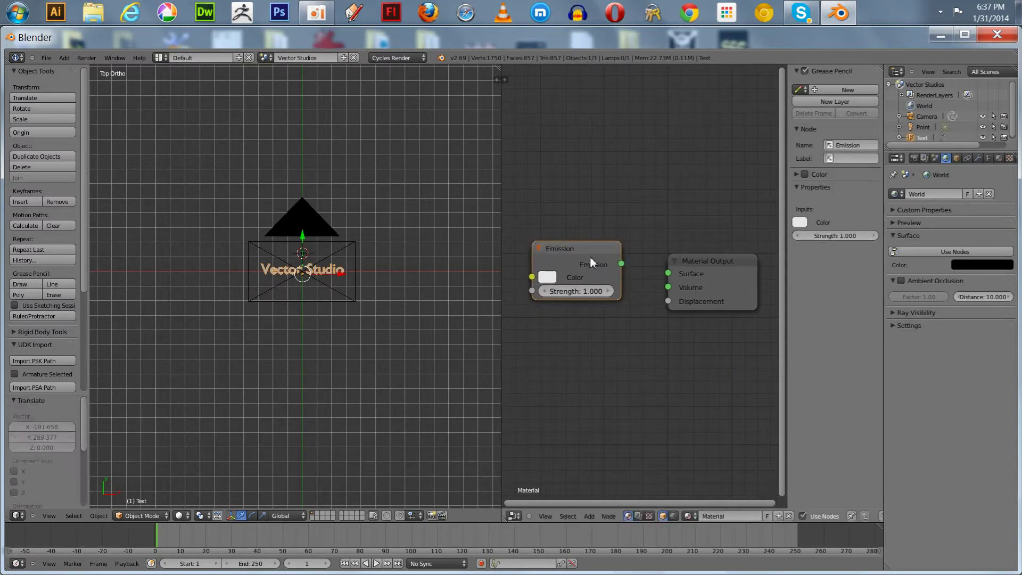
drag(589, 271, 568, 281)
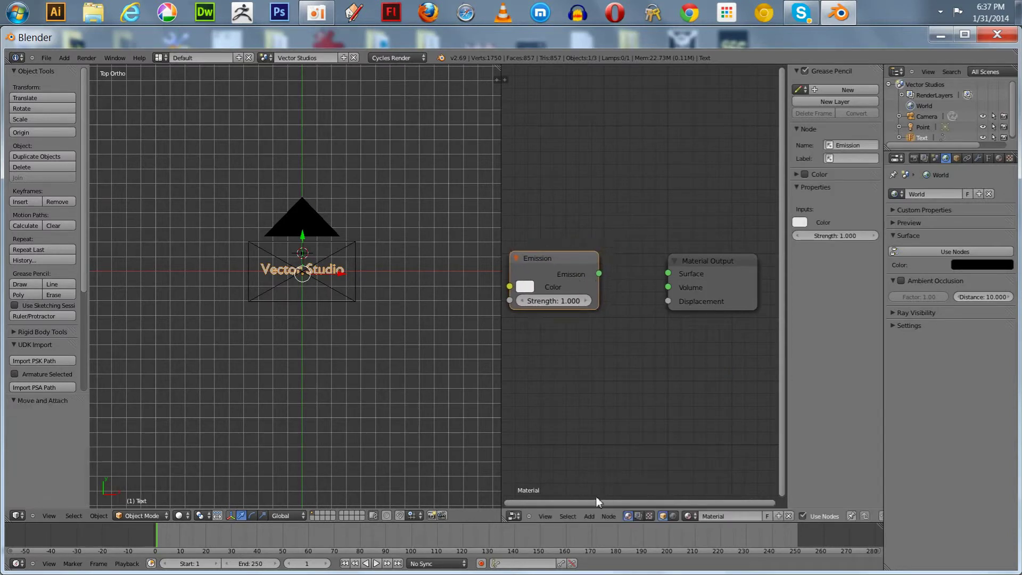
Step: Add a Mix Shader node between the Emission and Material Output nodes and link Emission to its first Shader input
click(589, 516)
mouse_move(596, 475)
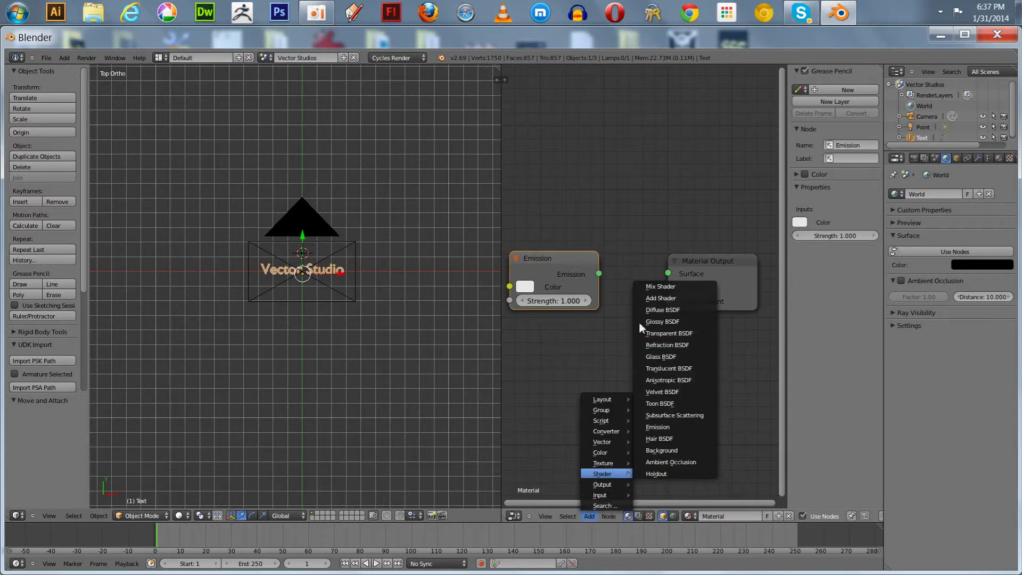
click(660, 287)
click(596, 336)
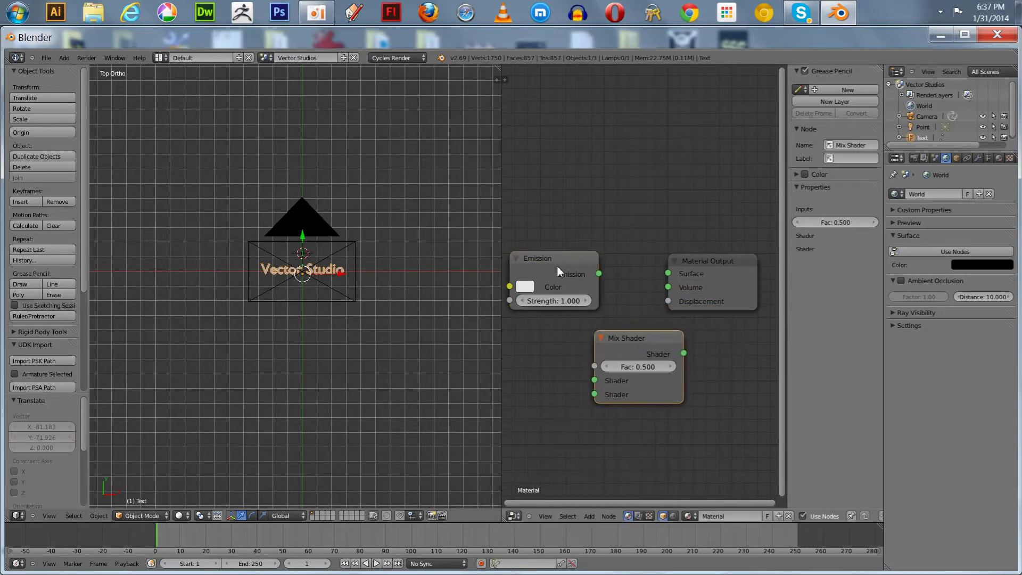
drag(501, 235, 318, 239)
drag(618, 259, 684, 246)
click(456, 265)
drag(456, 265, 400, 258)
drag(544, 342, 551, 246)
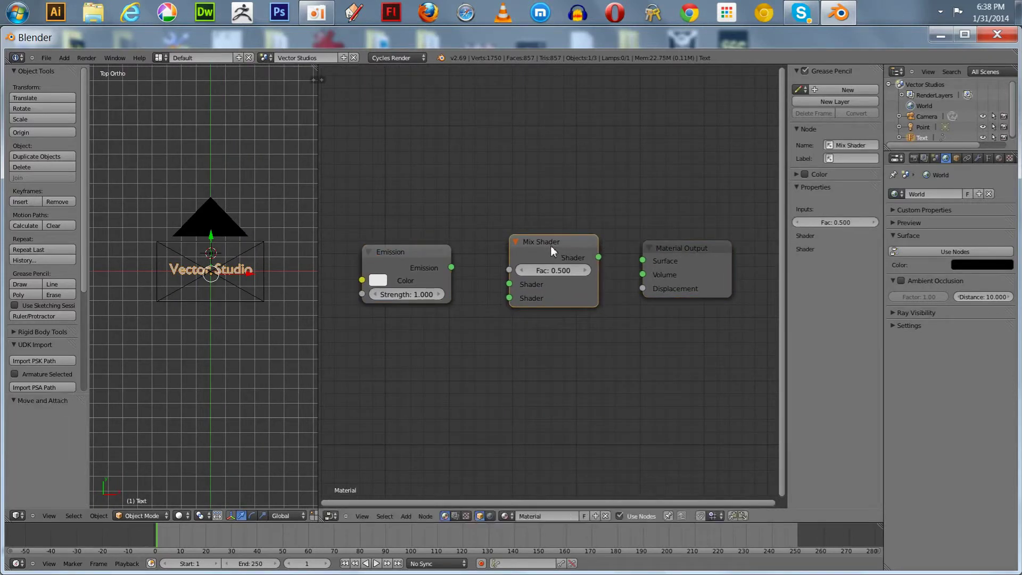
drag(452, 267, 510, 284)
click(412, 268)
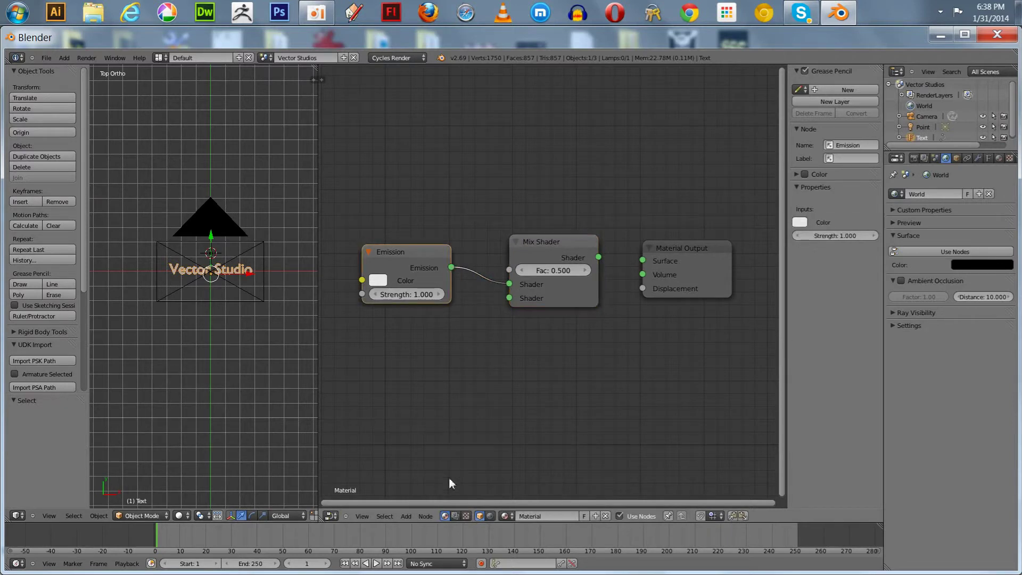
Step: Add a Transparent BSDF below Emission, link it to the Mix Shader's second Shader input, and link the Mix Shader to the output's Surface
click(408, 515)
mouse_move(423, 478)
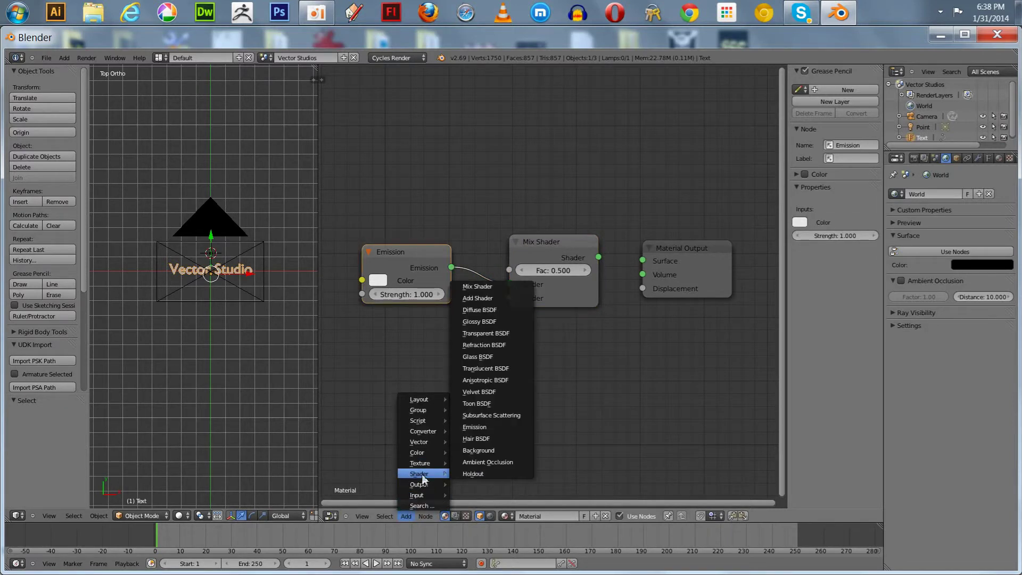
click(486, 333)
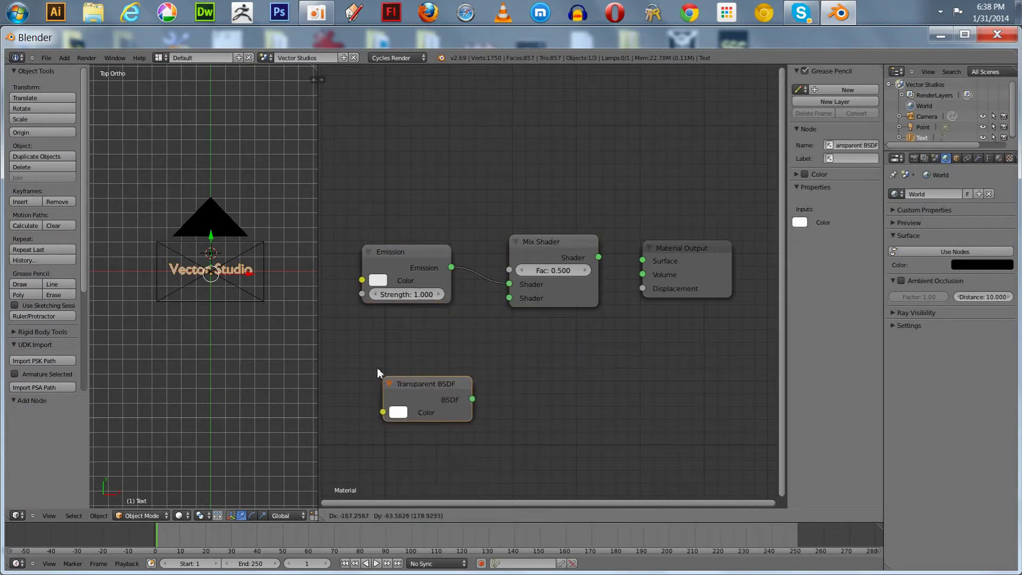
click(361, 345)
drag(447, 361, 508, 298)
drag(599, 257, 643, 260)
Step: Set the Emission colour to pure red (R 1.000, G 0.000, B 0.000) and give the Transparent BSDF the same red
click(377, 282)
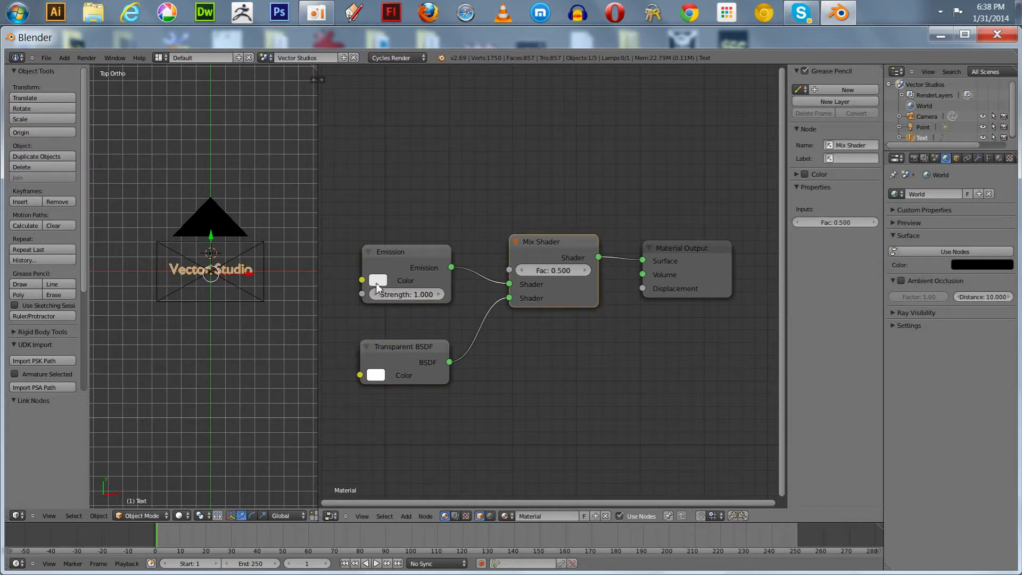
mouse_move(422, 142)
mouse_down()
mouse_move(419, 213)
mouse_move(463, 223)
mouse_up()
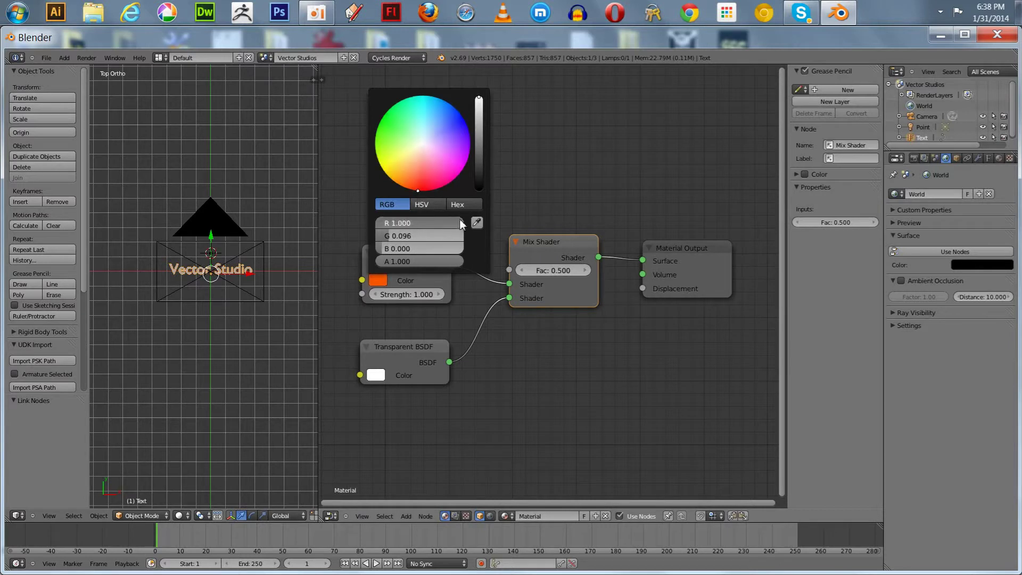
drag(382, 239, 372, 238)
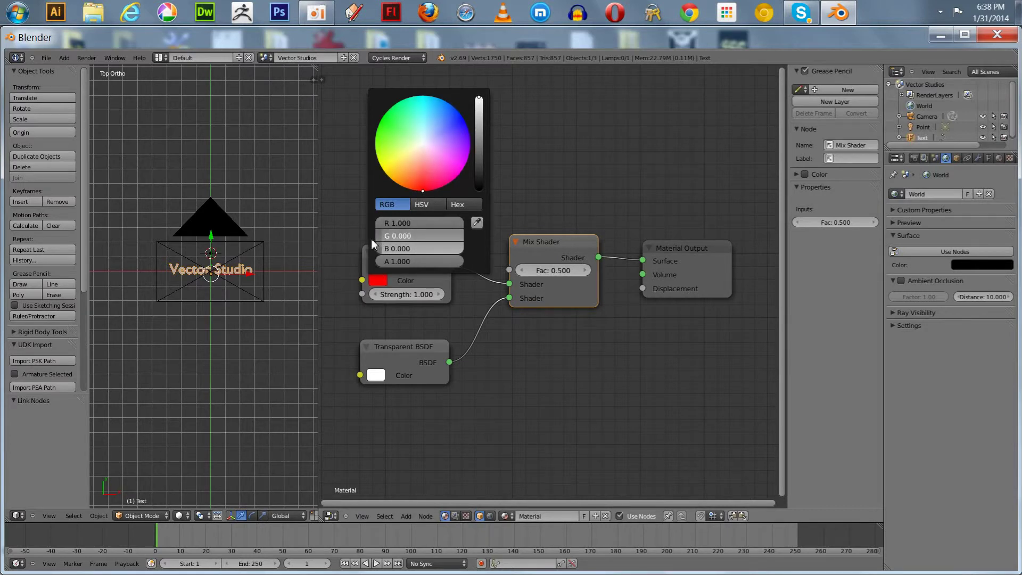
click(372, 376)
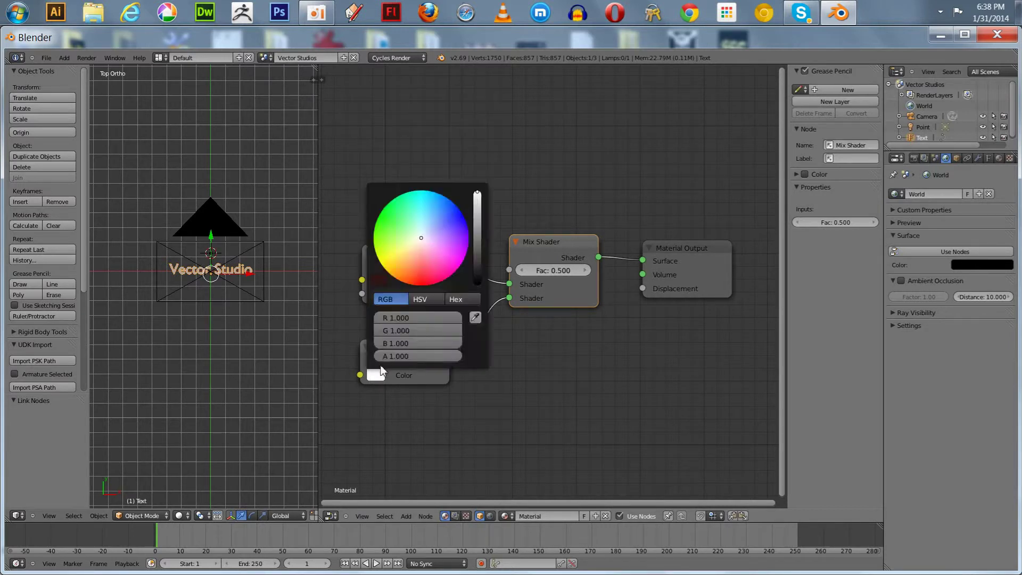
click(377, 280)
Step: Move the Material Output and Mix Shader nodes slightly away from the other nodes and widen the 3D view
drag(656, 245, 662, 252)
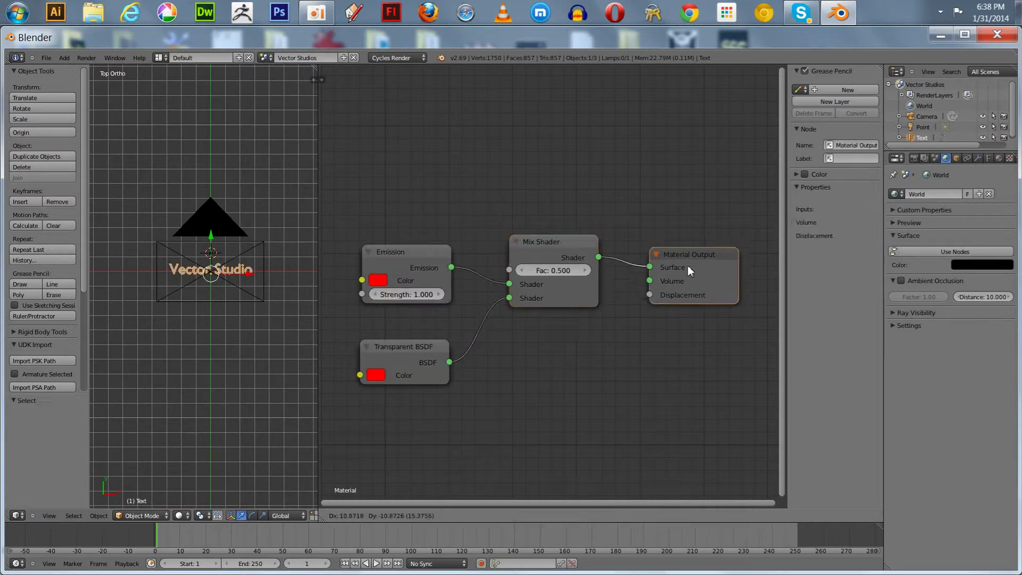
drag(538, 250, 556, 254)
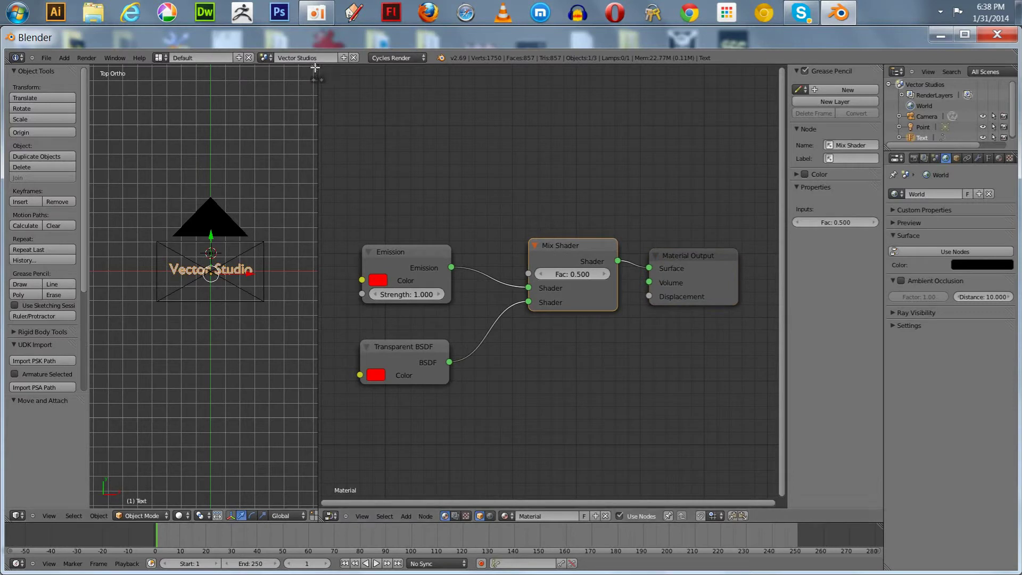
drag(318, 72, 524, 90)
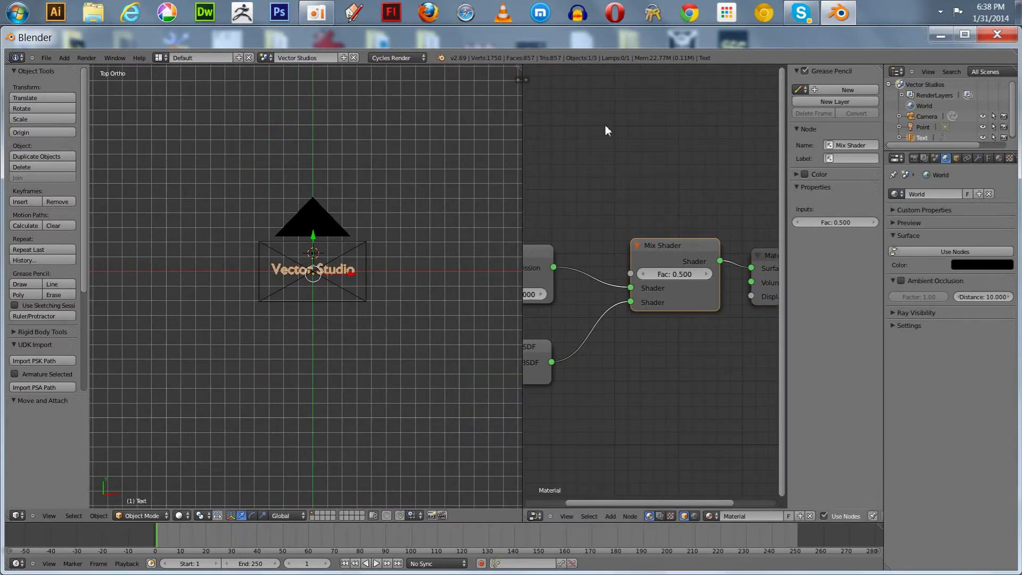
scroll(605, 124, down, 7)
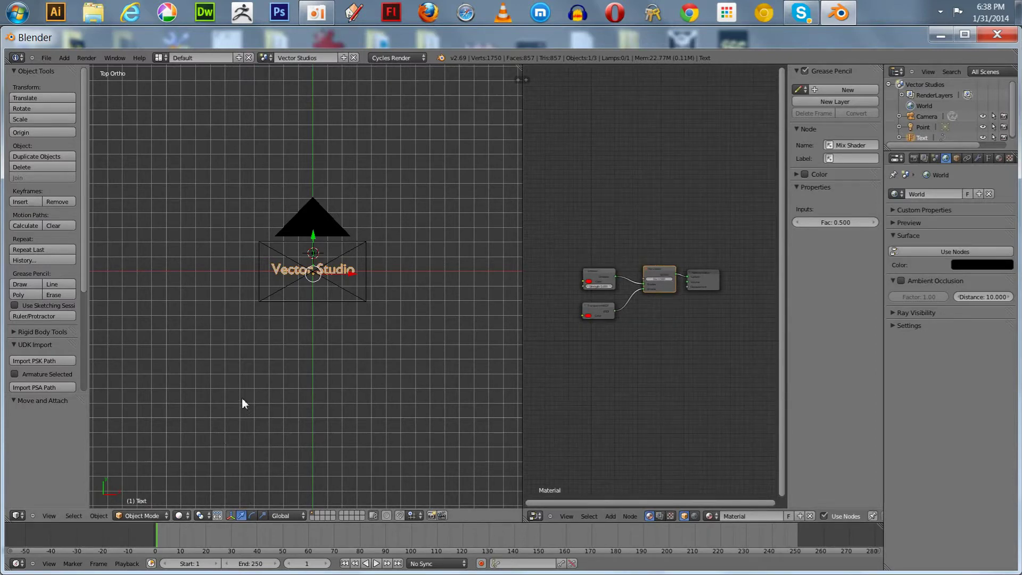
Step: Show the 3D view through the camera with Rendered viewport shading
key(KP_0)
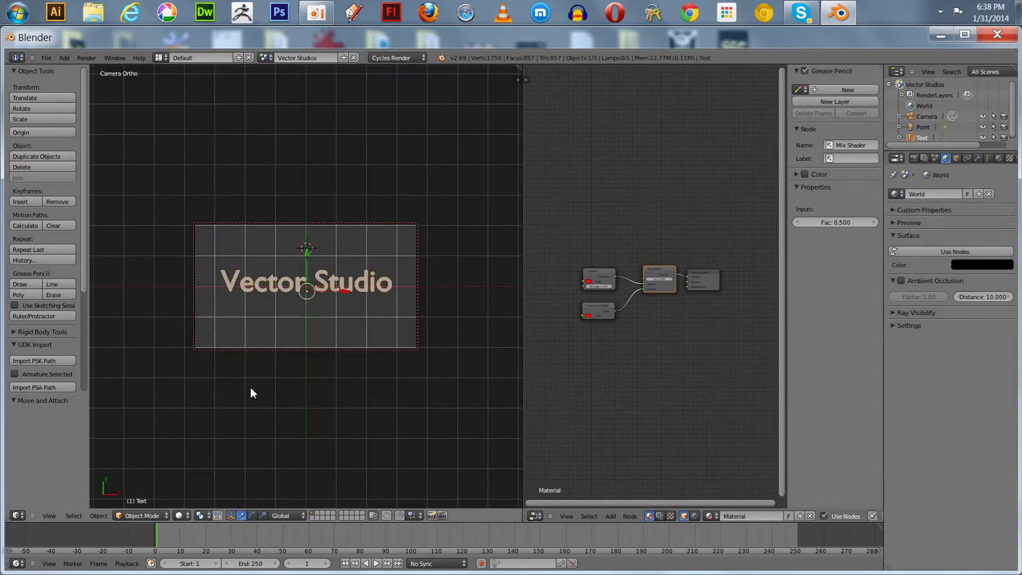
click(180, 515)
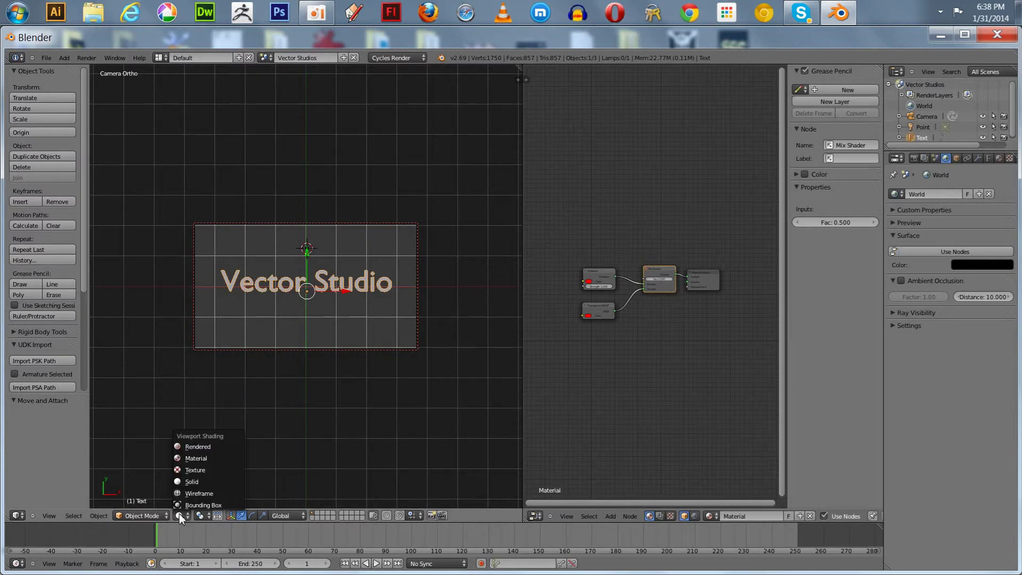
click(179, 448)
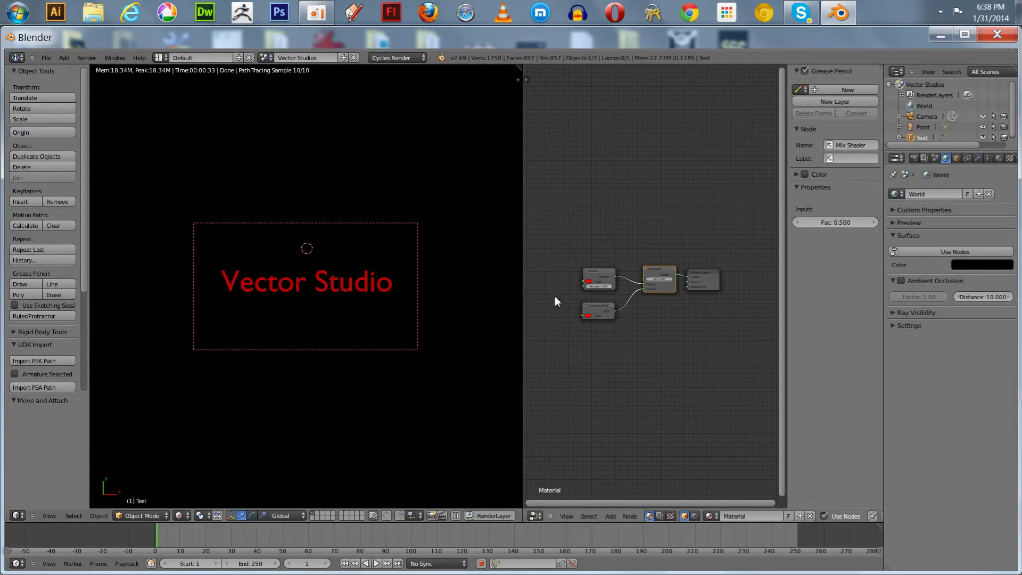
Step: Try the Mix Shader's Fac at 1.000, then set it to 0.000 and keyframe it on frame 1
scroll(554, 295, up, 3)
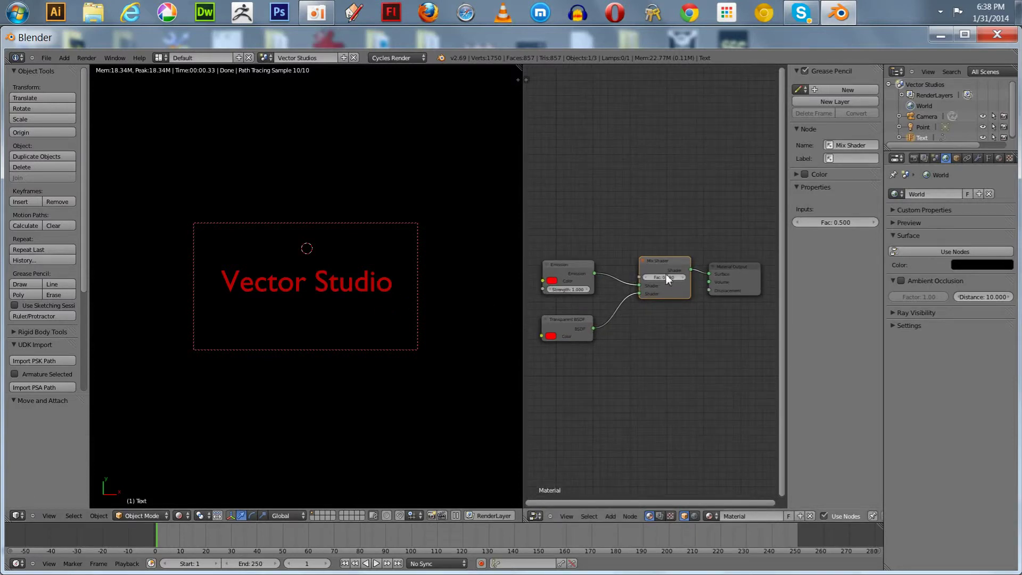
drag(667, 279, 789, 279)
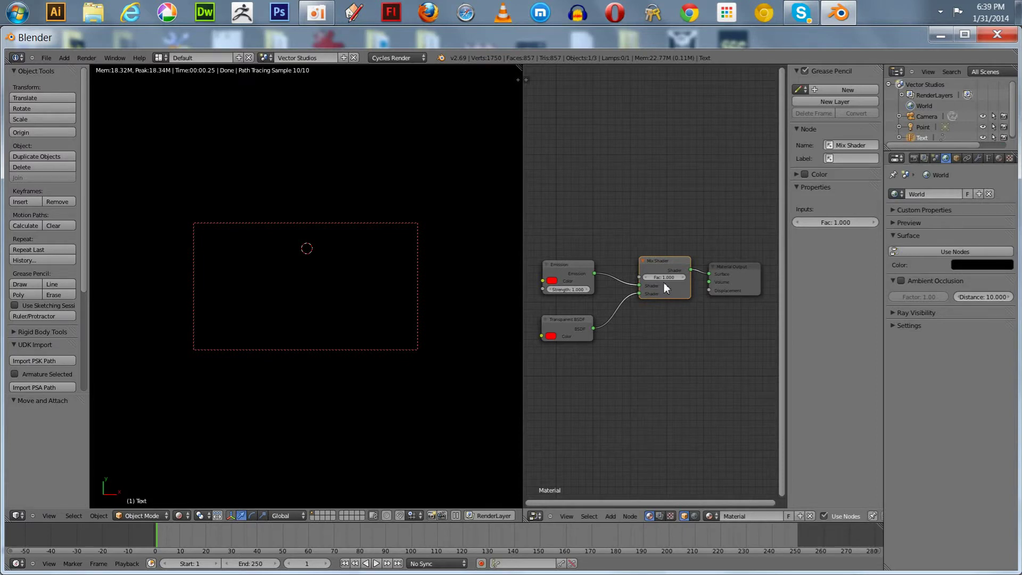
drag(675, 276, 447, 287)
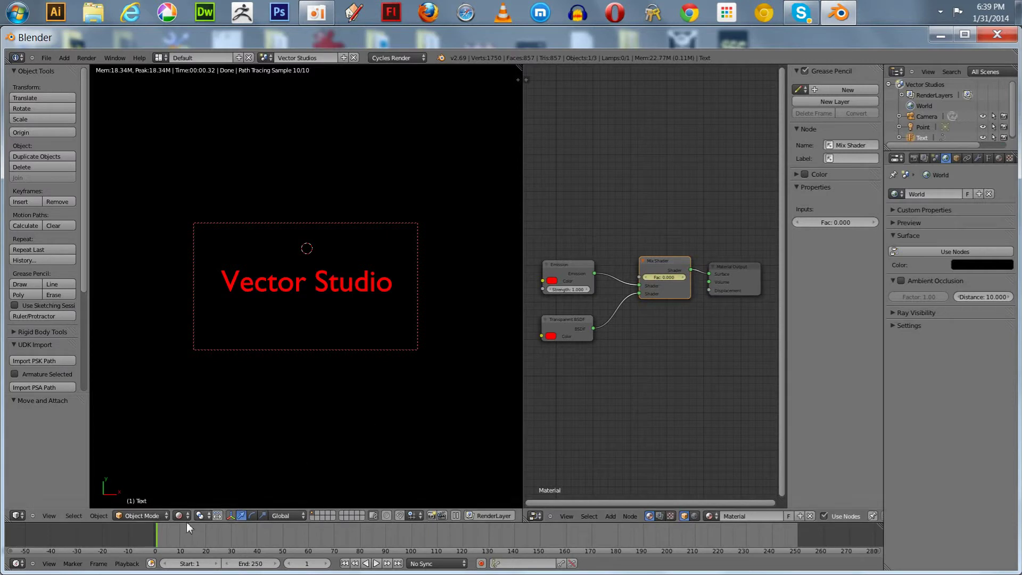
Step: Keyframe the Mix Shader's Fac at 1.000 on frame 30 and set the animation's end frame to 30
drag(160, 531, 233, 548)
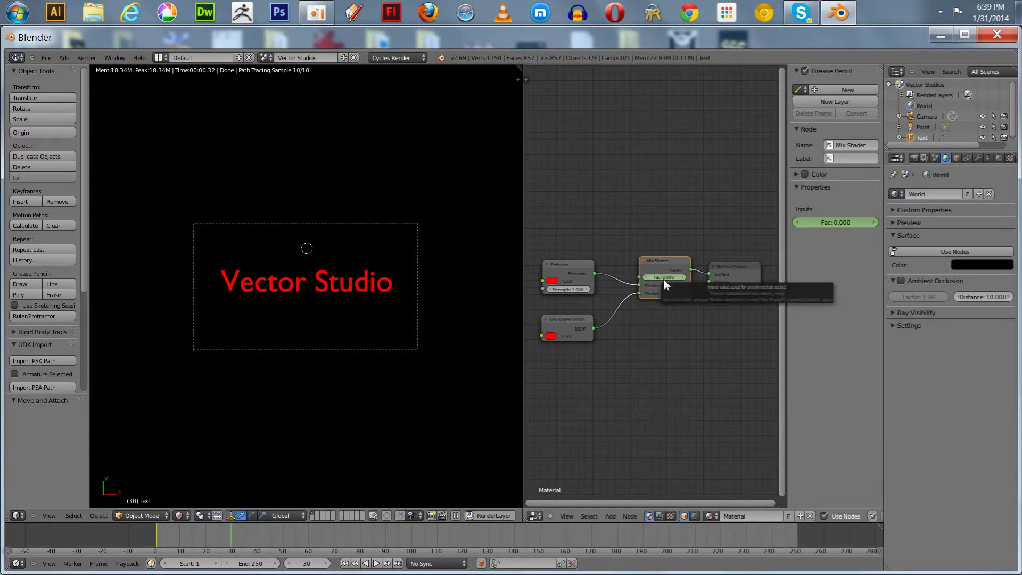
drag(660, 279, 892, 279)
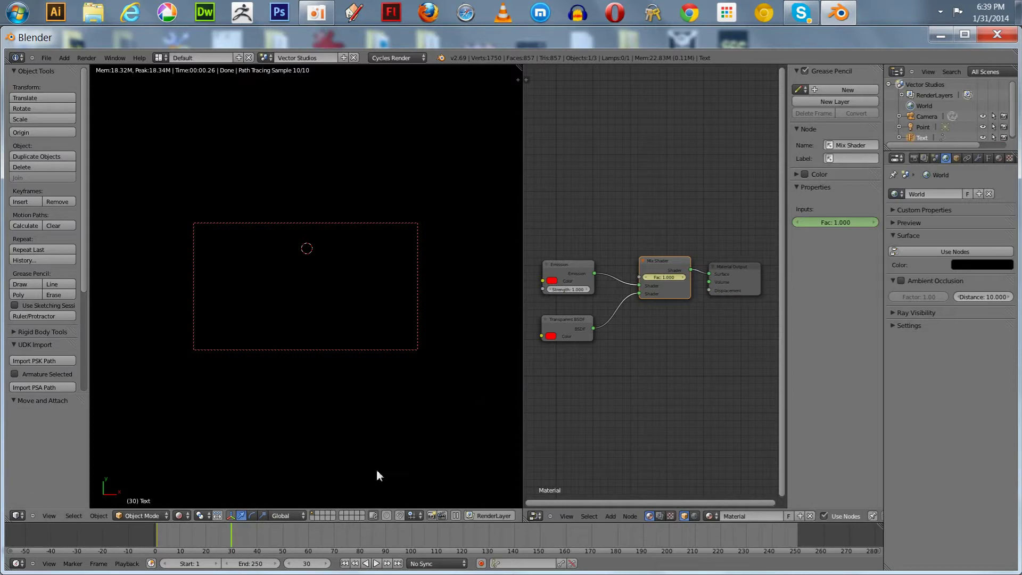
click(246, 562)
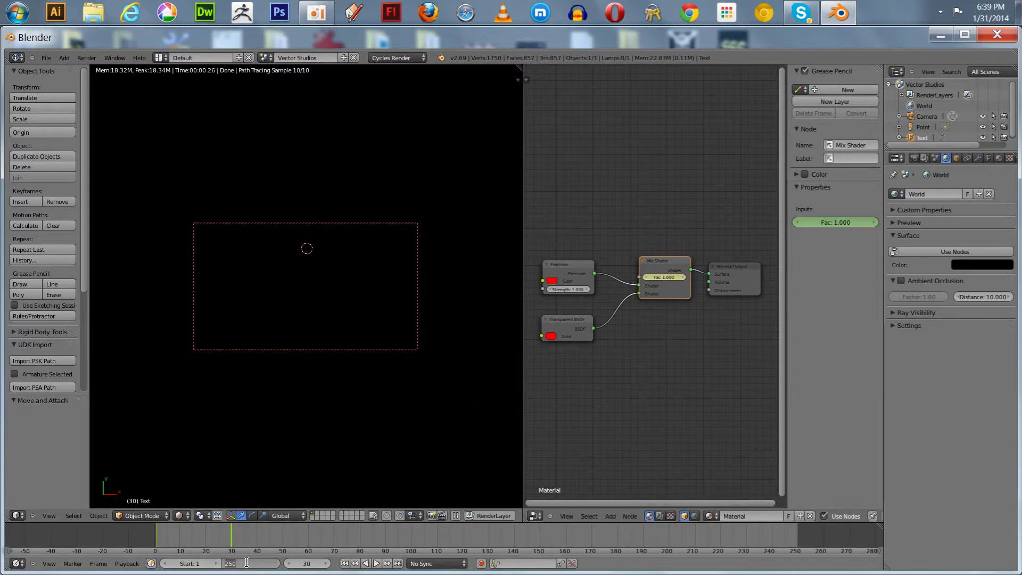
text(30)
key(Return)
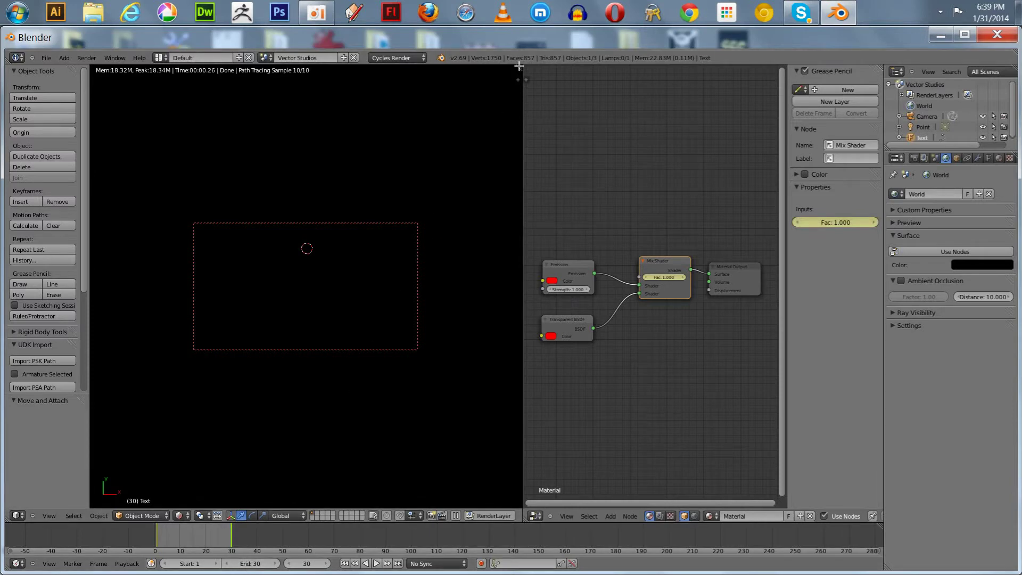
Step: Merge the node editor area into the 3D view, preview the fade animation from frame 1 and return to the first frame
drag(520, 67, 560, 154)
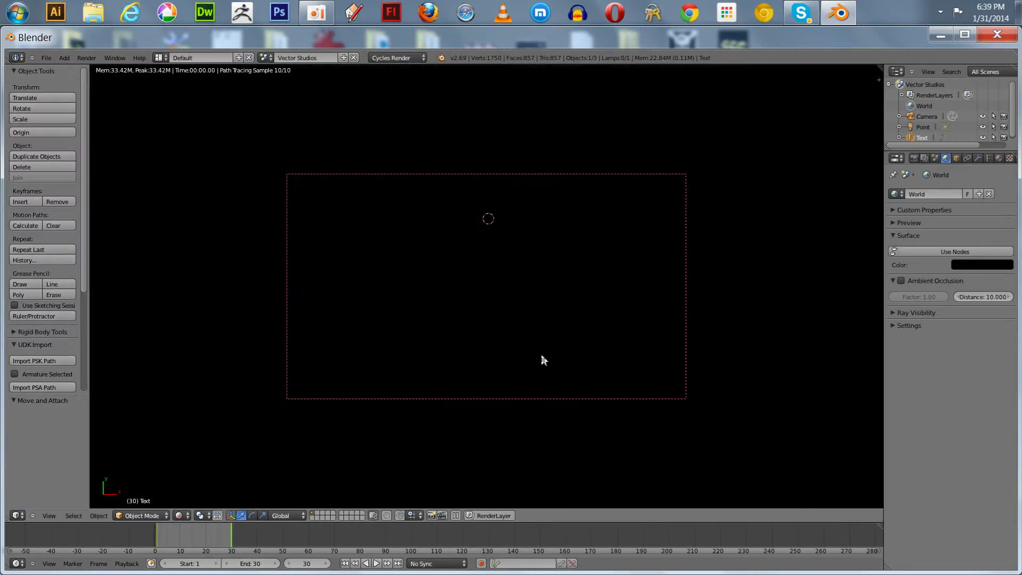
click(344, 563)
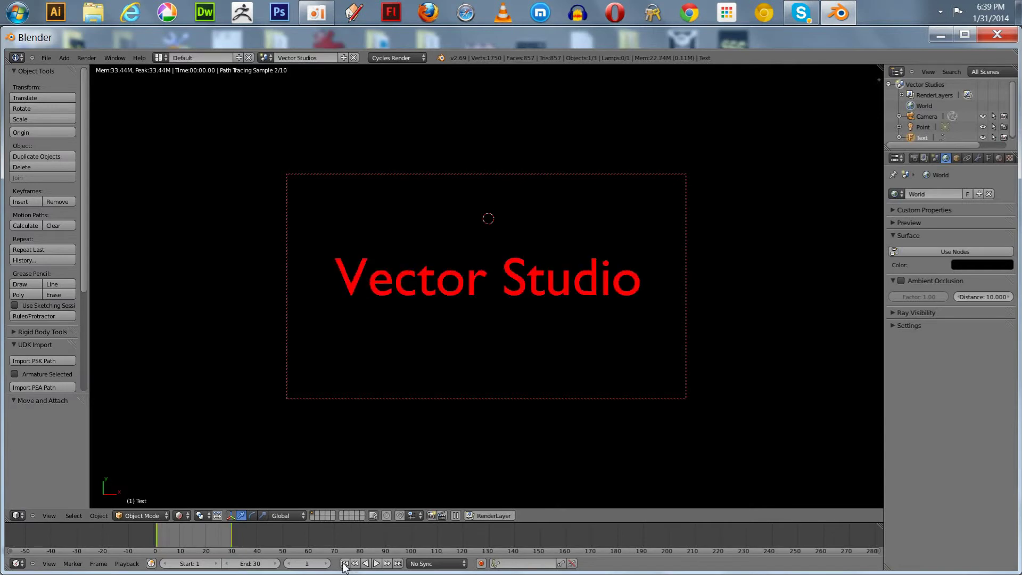
click(376, 563)
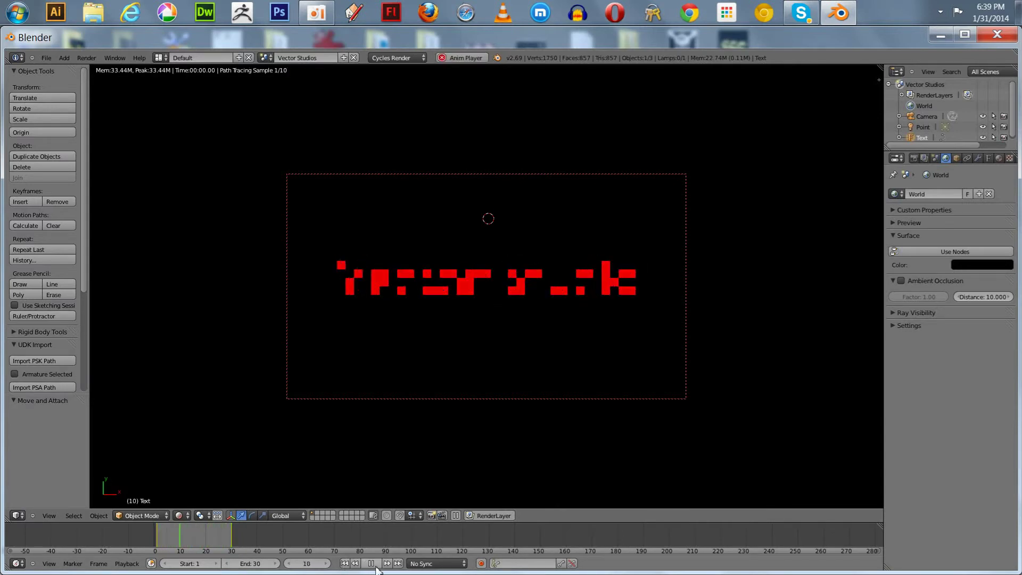
click(373, 565)
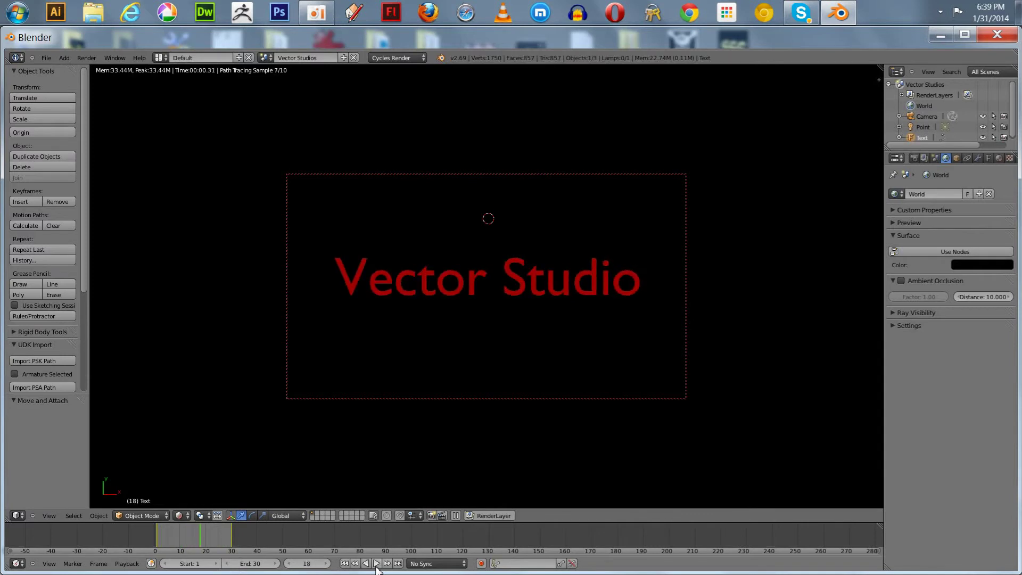
click(345, 563)
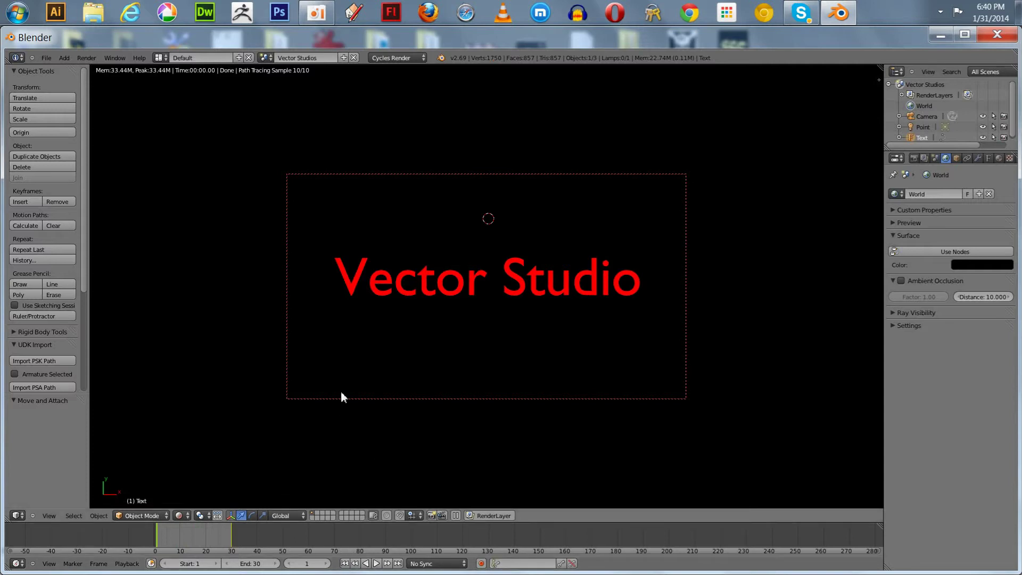
Step: Create a full copy of the Vector Studios scene
click(343, 57)
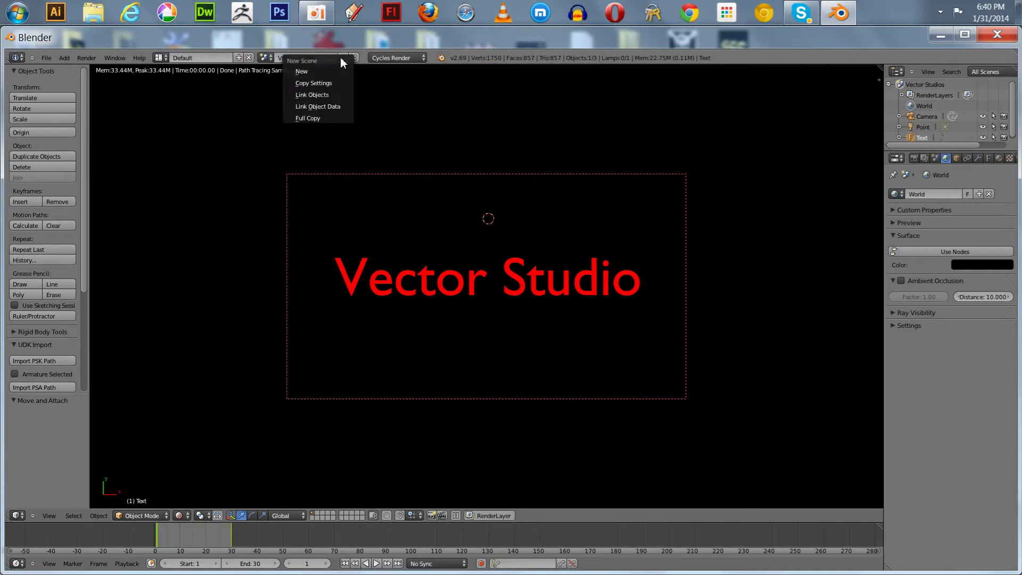
click(312, 118)
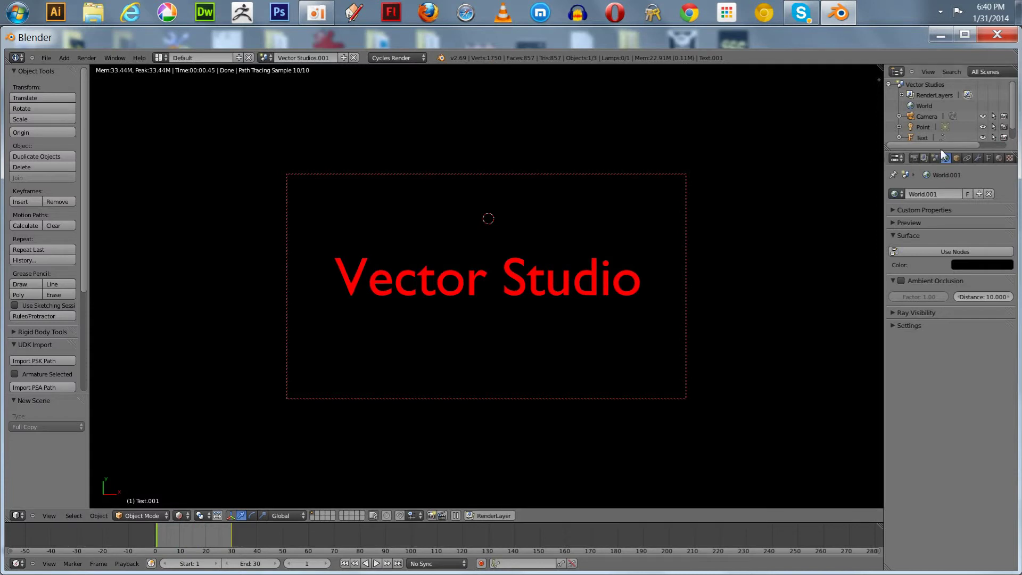
Step: Enlarge the outliner, expand the copied scene's contents, and switch to the original scene and back to the copy
drag(941, 151, 975, 294)
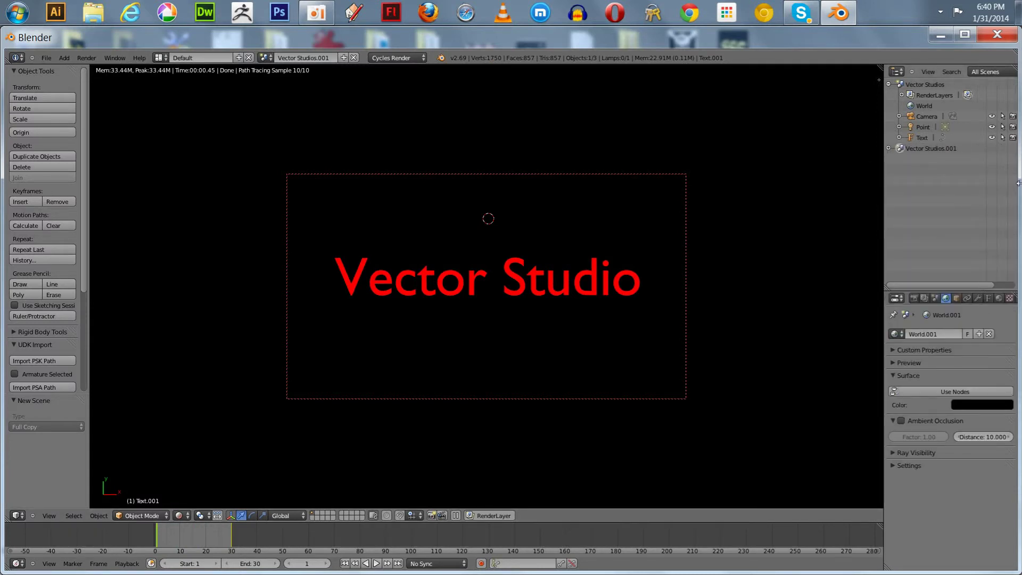
click(887, 148)
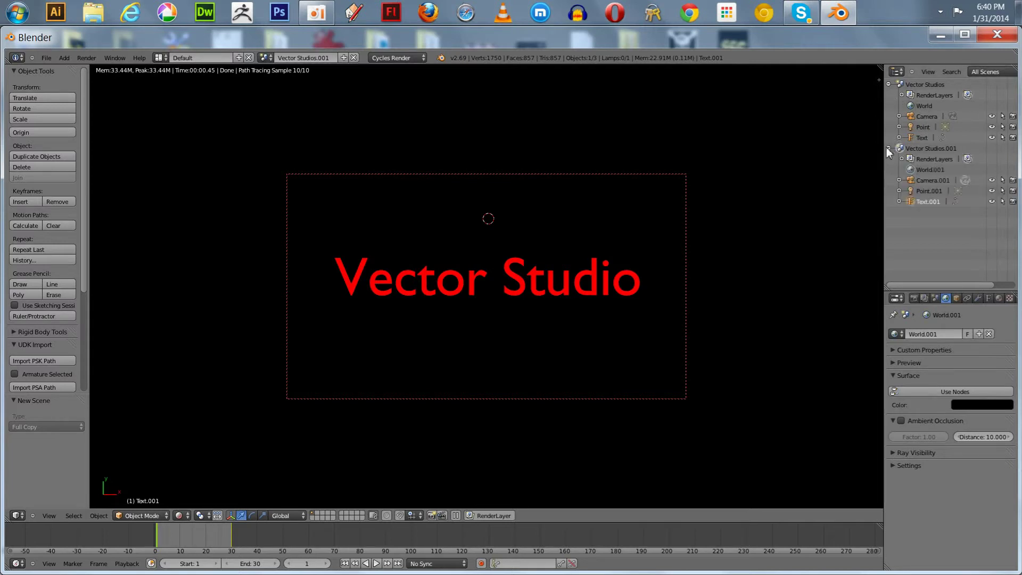
click(911, 85)
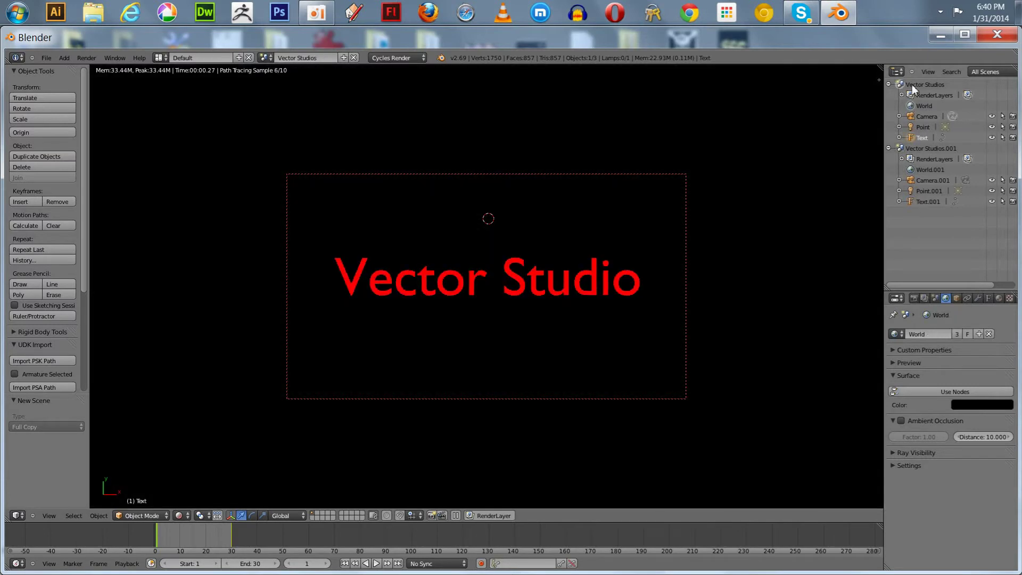
click(901, 148)
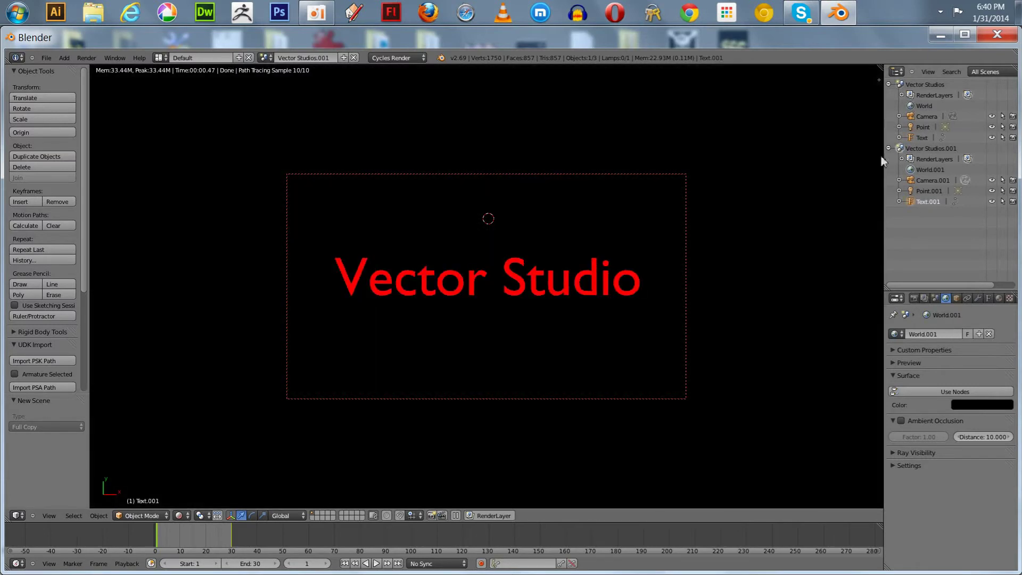
Step: In solid shading, replace the copied scene's "Vector Studio" text with "Presents"
click(181, 516)
click(186, 485)
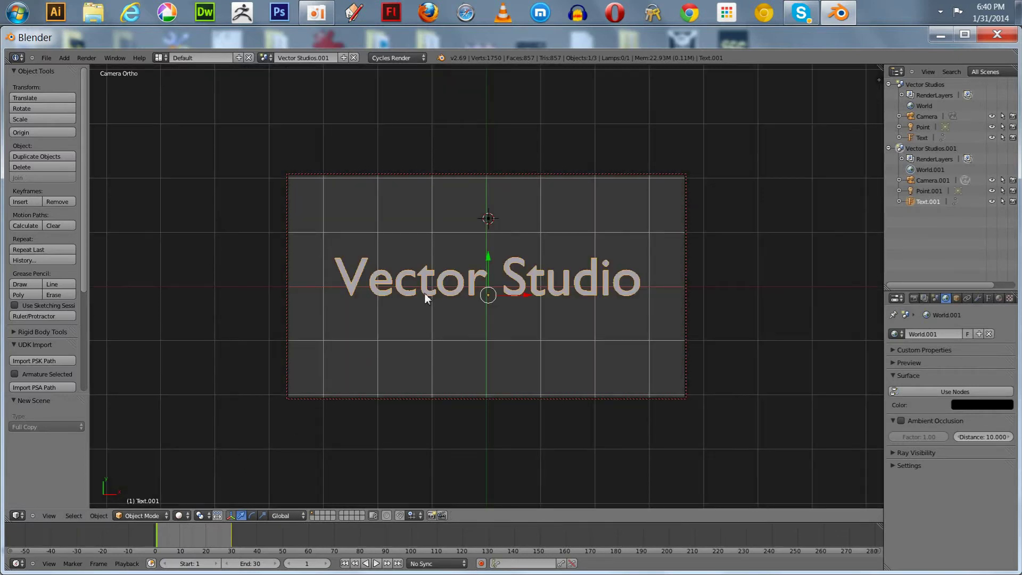
key(Tab)
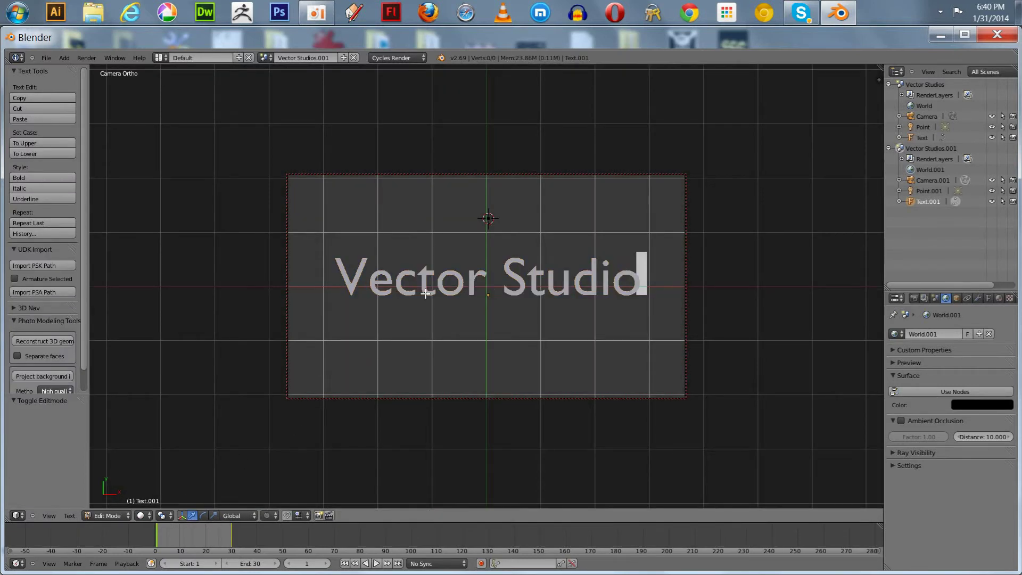
key(BackSpace)
key(BackSpace)
key(BackSpace)
key(BackSpace)
key(BackSpace)
key(BackSpace)
key(BackSpace)
key(BackSpace)
key(BackSpace)
key(BackSpace)
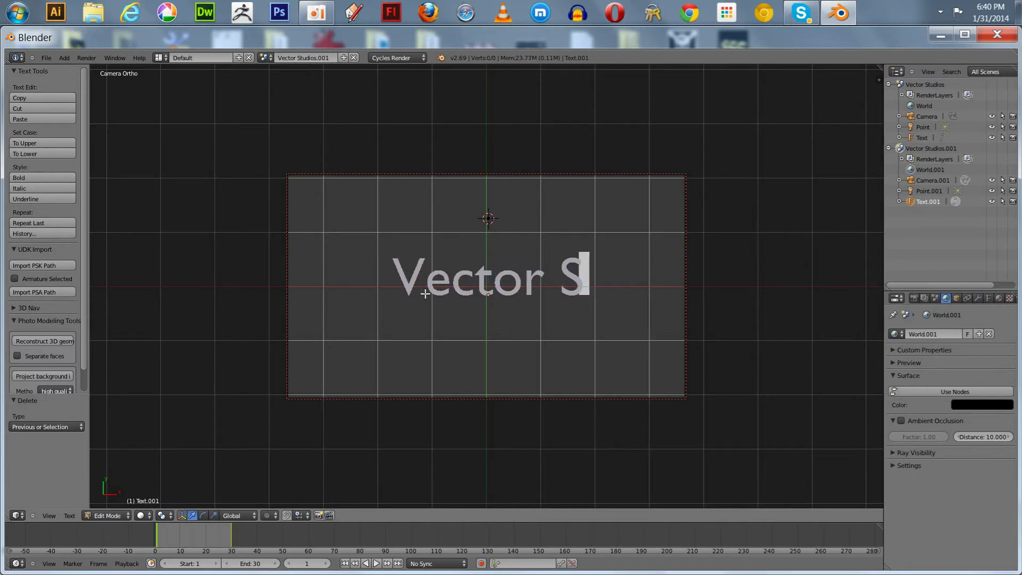
key(BackSpace)
key(BackSpace)
key(BackSpace)
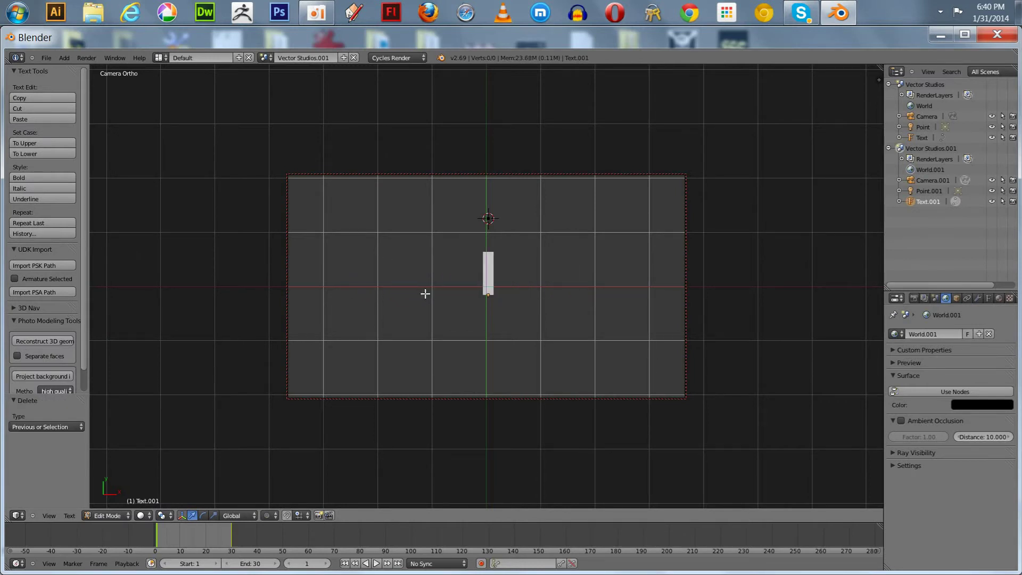
text(Pr)
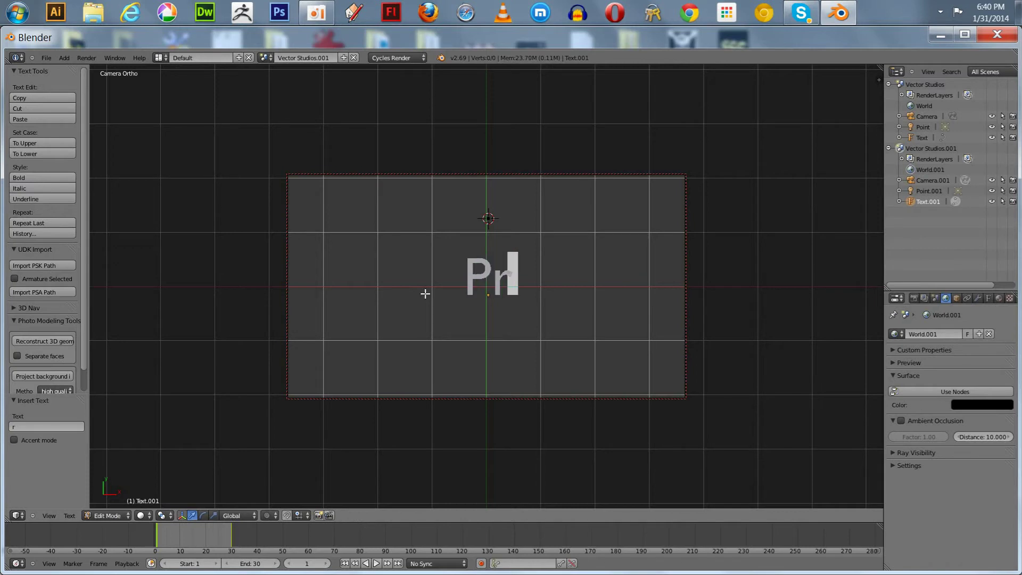
text(esents)
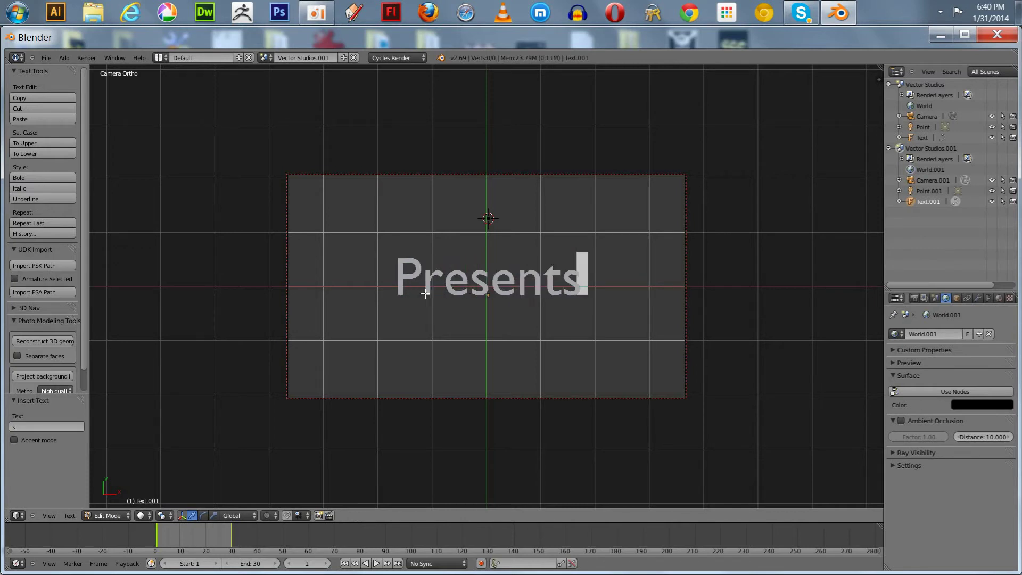
key(Tab)
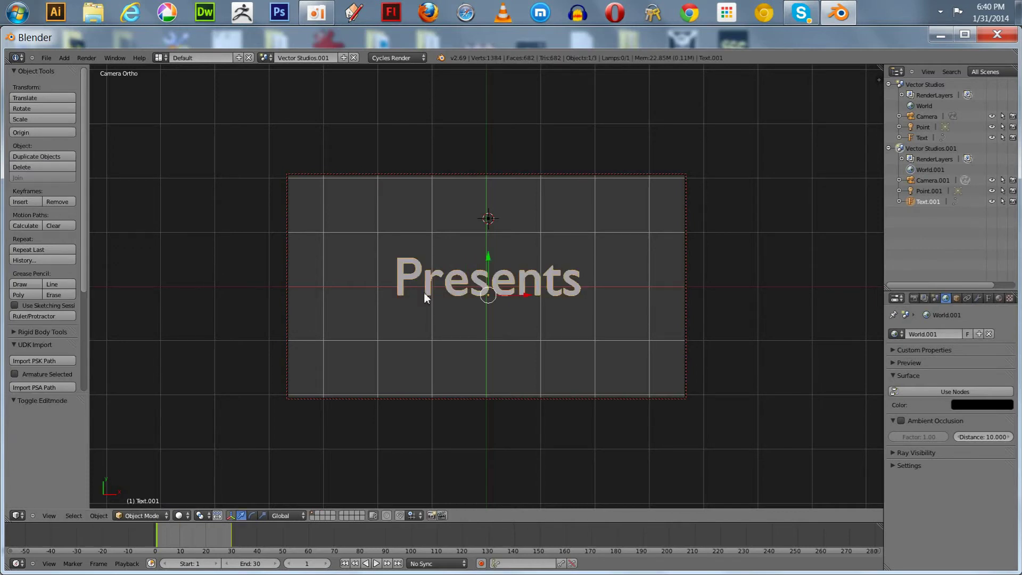
Step: Rename the copied scene as "Presents"
click(297, 58)
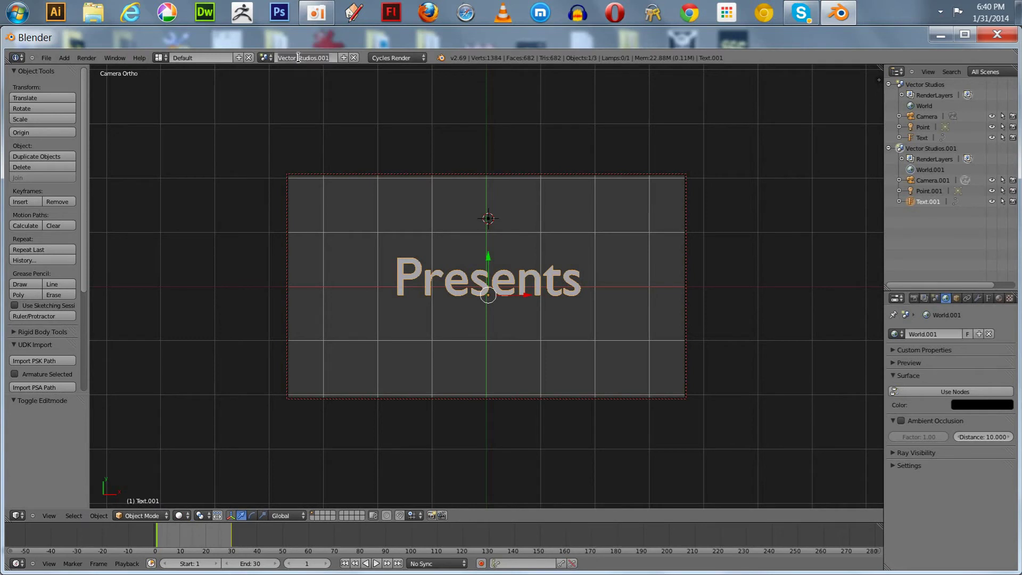
text(Presents)
key(Return)
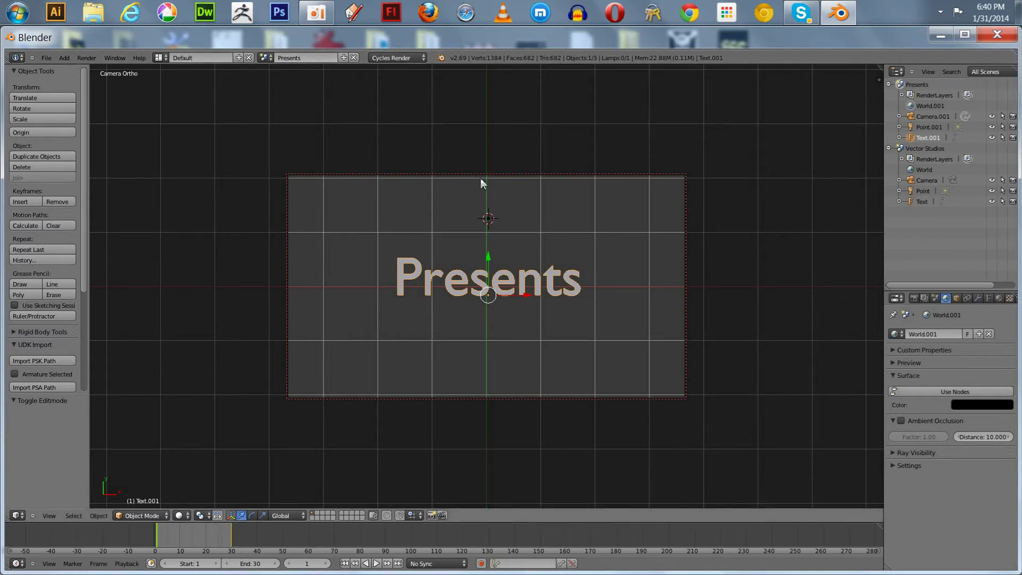
Step: Preview the Presents scene's fade animation in rendered shading, then return the viewport to solid shading
click(179, 515)
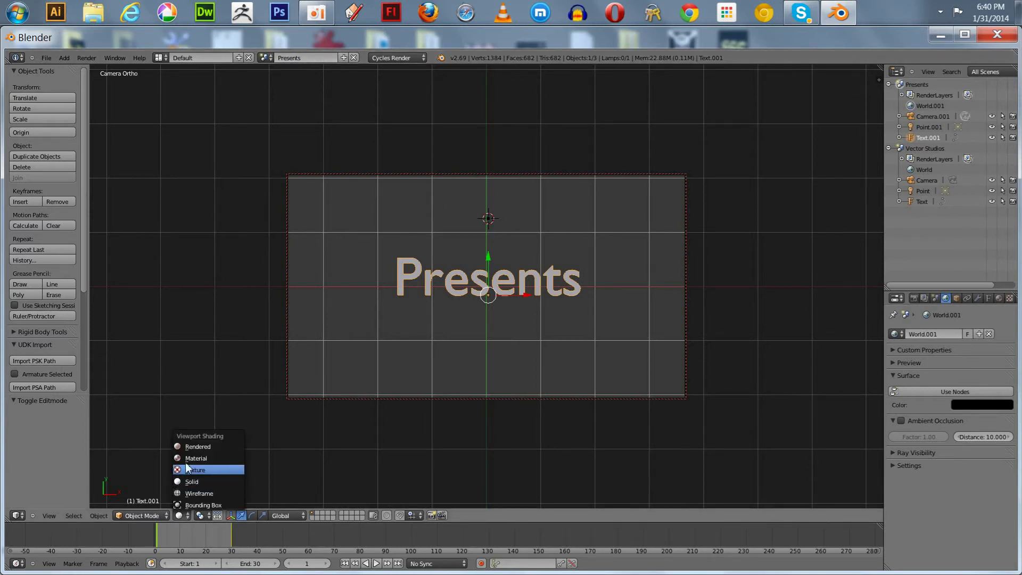
click(185, 448)
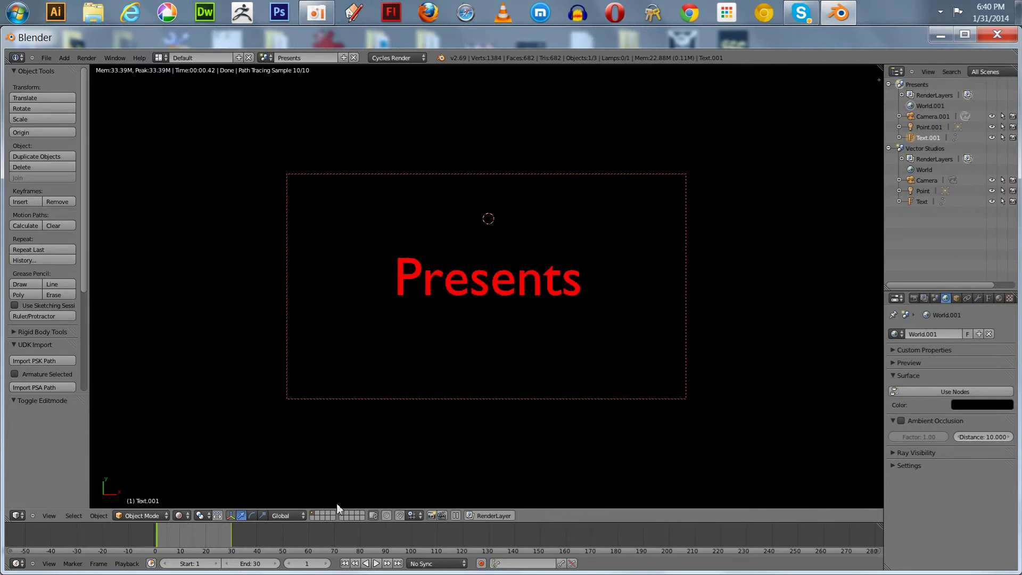
click(375, 565)
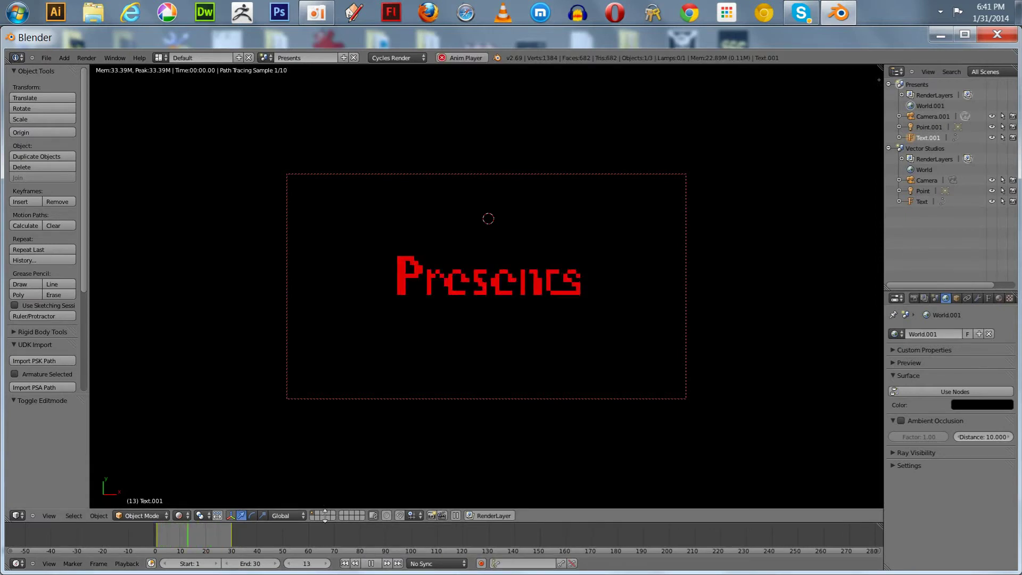
click(370, 564)
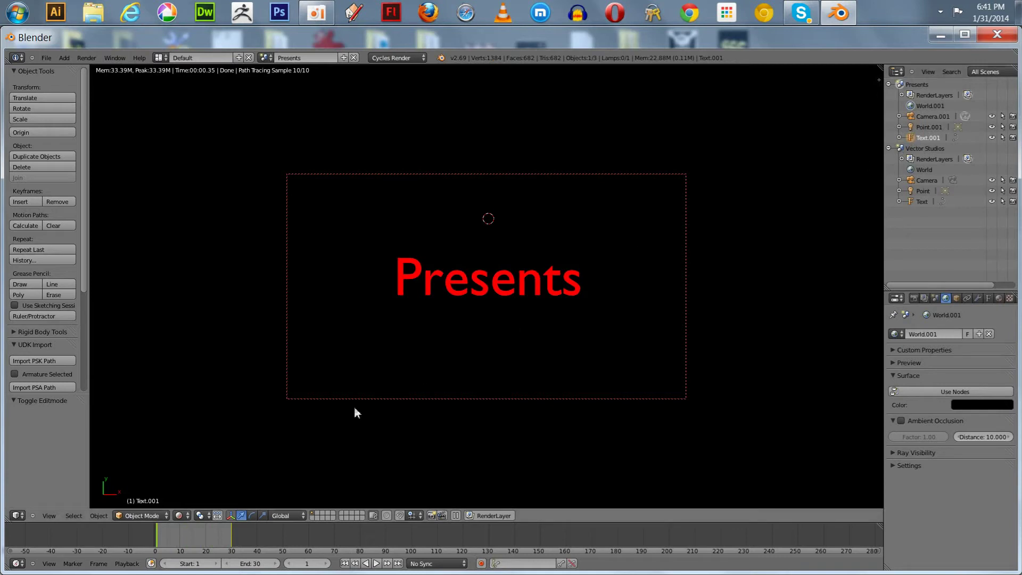
click(179, 515)
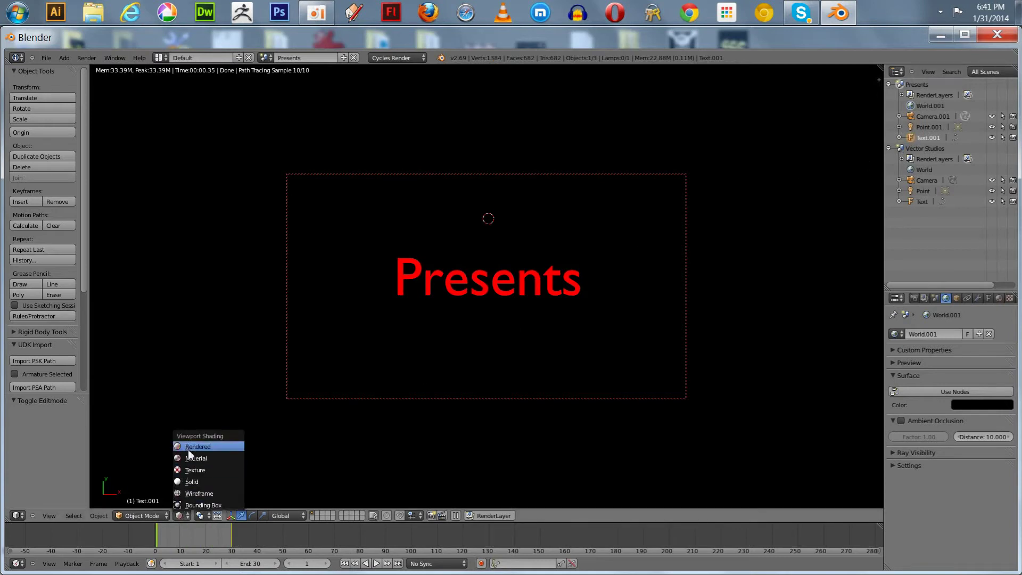
click(189, 481)
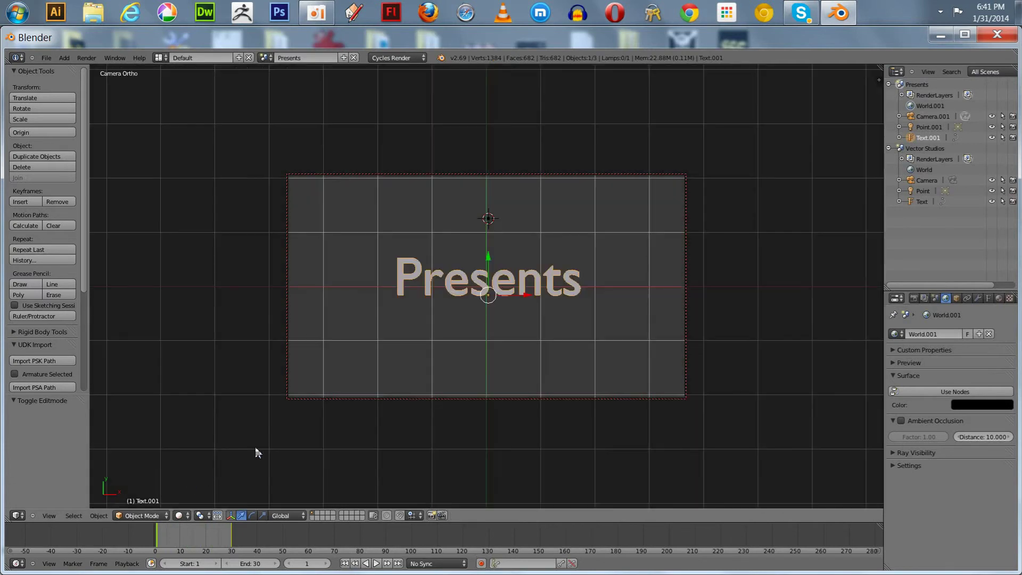
Step: Create a full copy of the Presents scene and rename it "The Vector Movie"
click(343, 57)
click(318, 116)
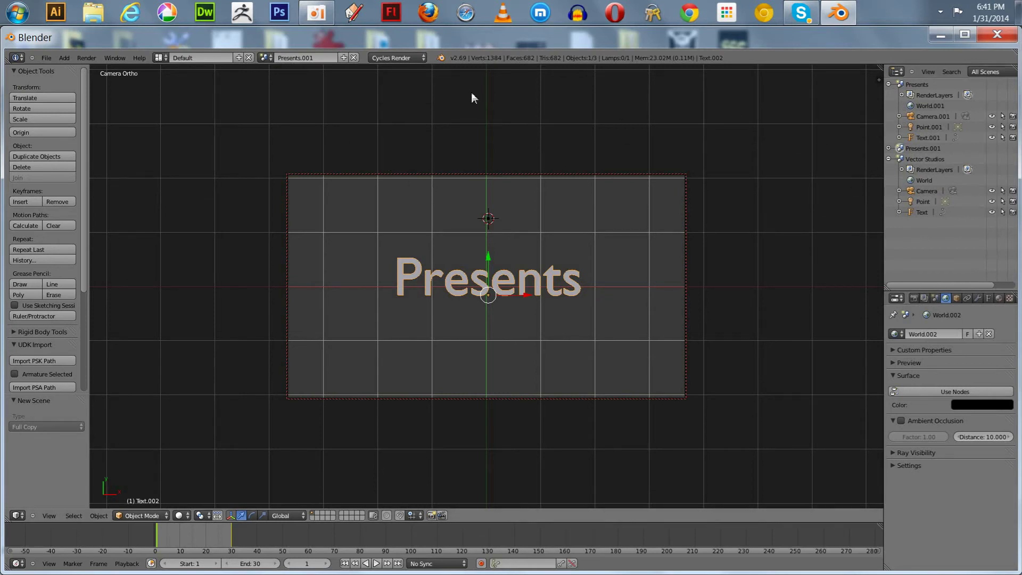
click(325, 57)
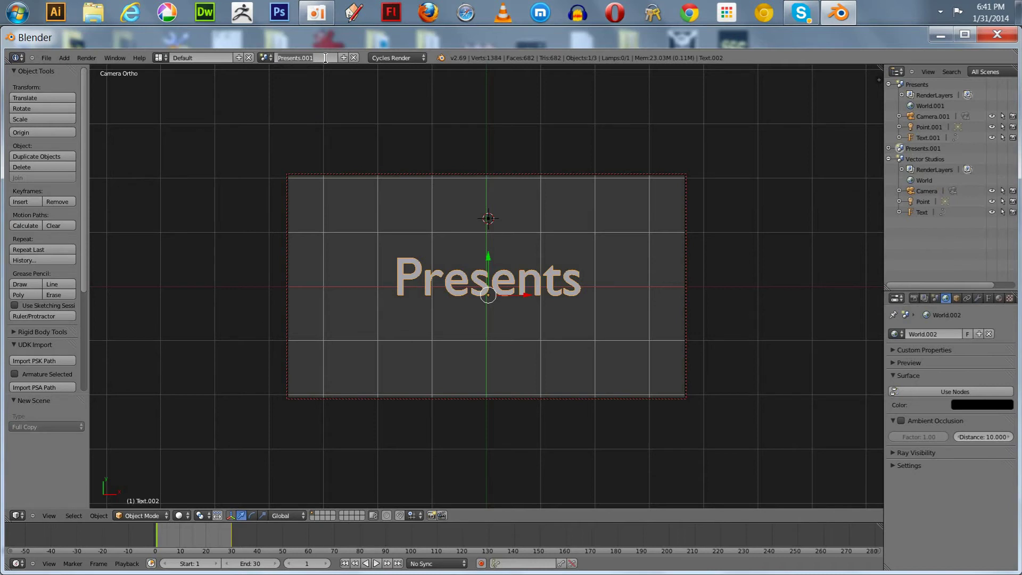
text(The Vector Movie)
key(Return)
Step: Replace the "Presents" text in the new scene with "The Vector Movie"
key(Tab)
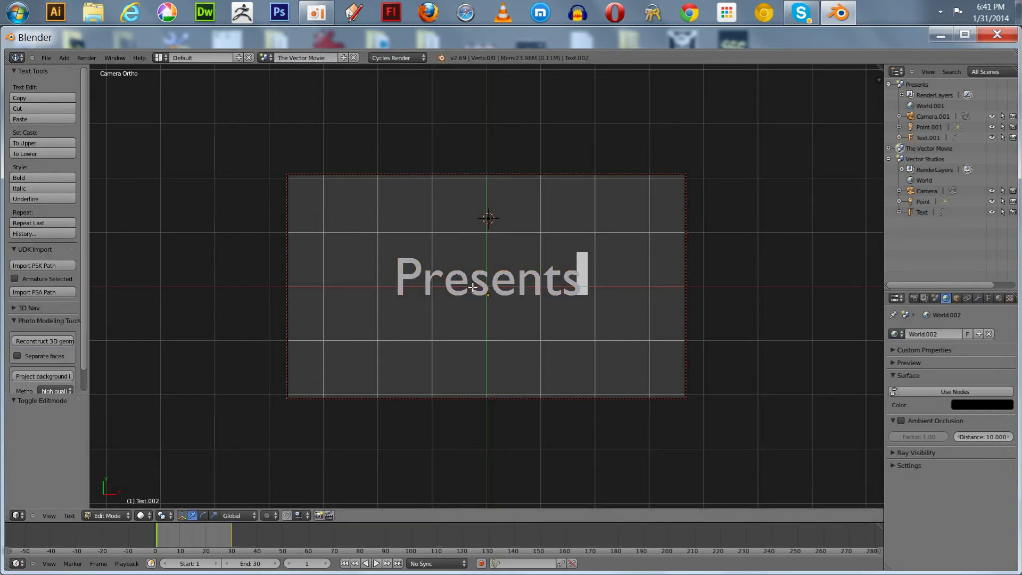
key(BackSpace)
key(BackSpace)
key(BackSpace)
key(BackSpace)
key(BackSpace)
key(BackSpace)
key(BackSpace)
key(BackSpace)
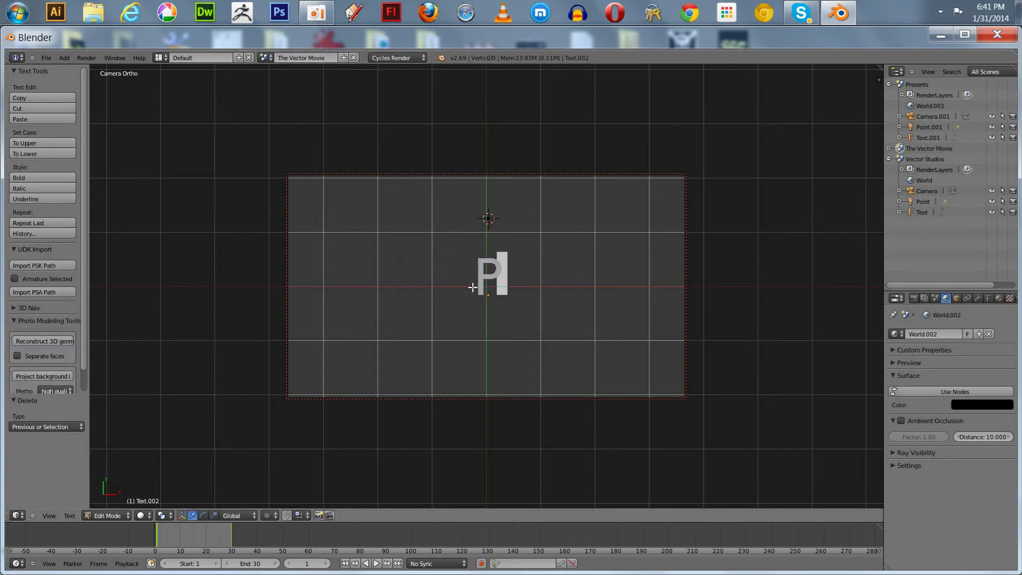
text(Th)
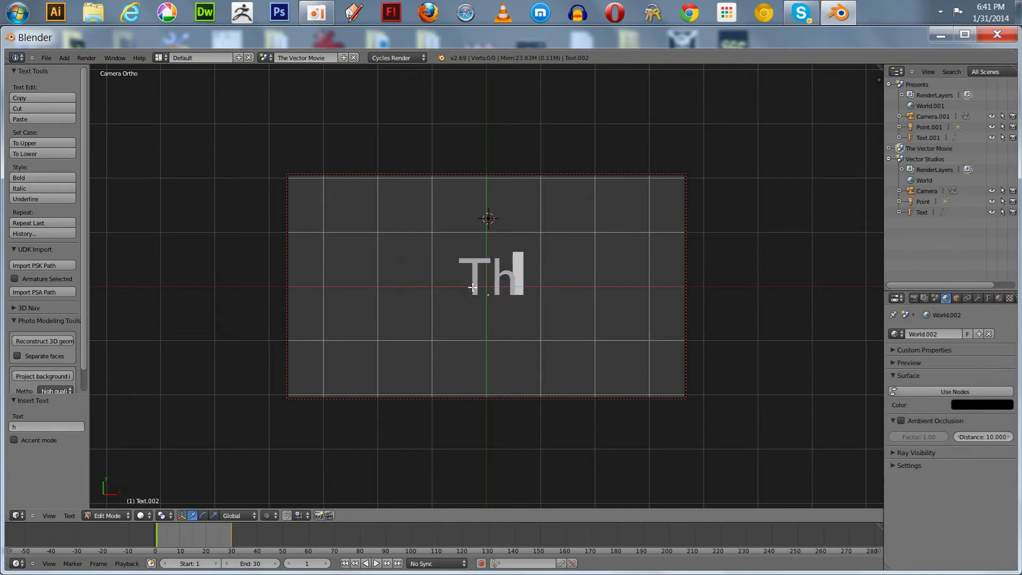
text(e Vector Movie)
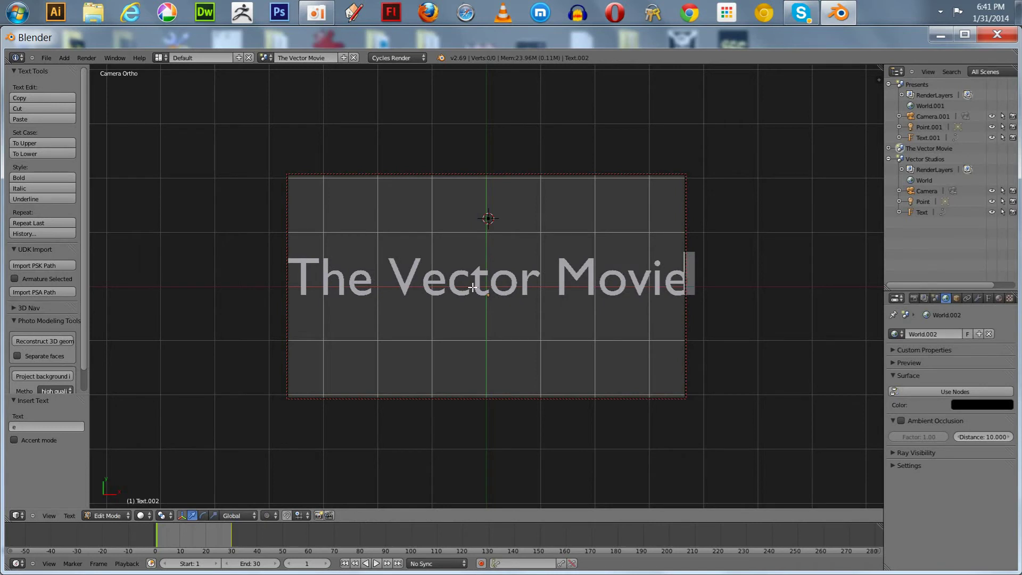
key(Tab)
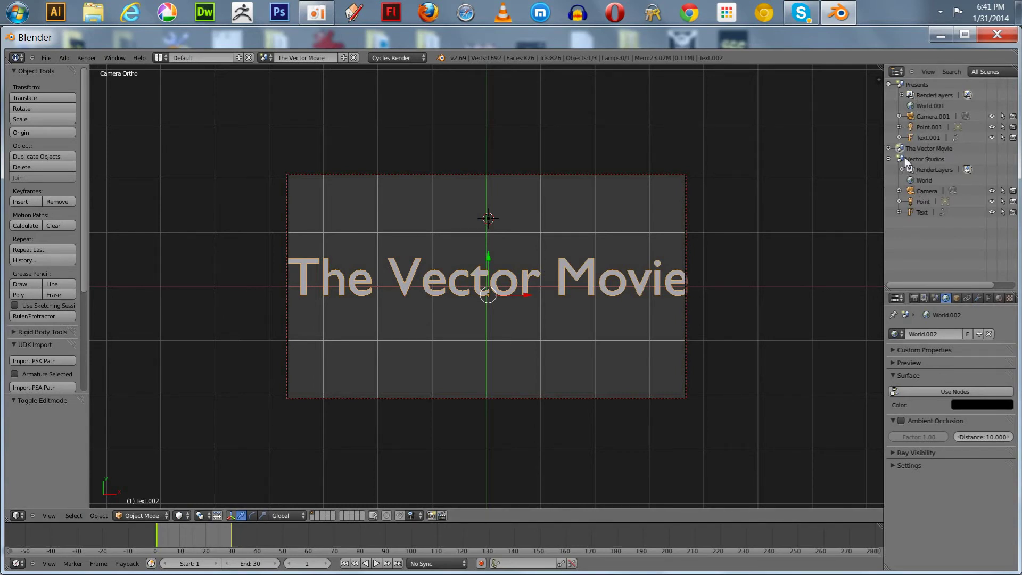
Step: Set the orthographic scale of The Vector Movie scene's camera to 7.914 so the whole title fits the frame
click(888, 149)
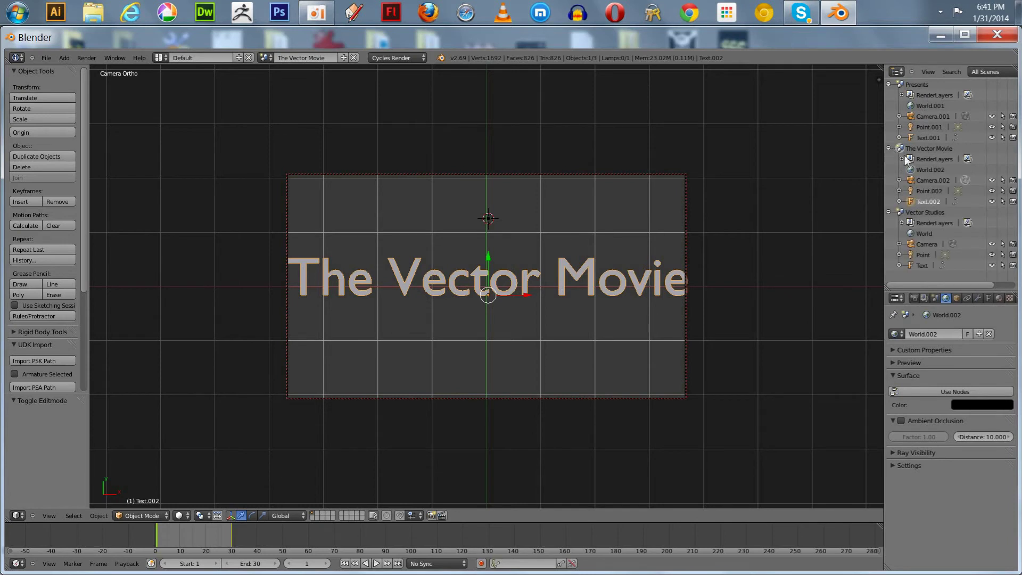
click(915, 181)
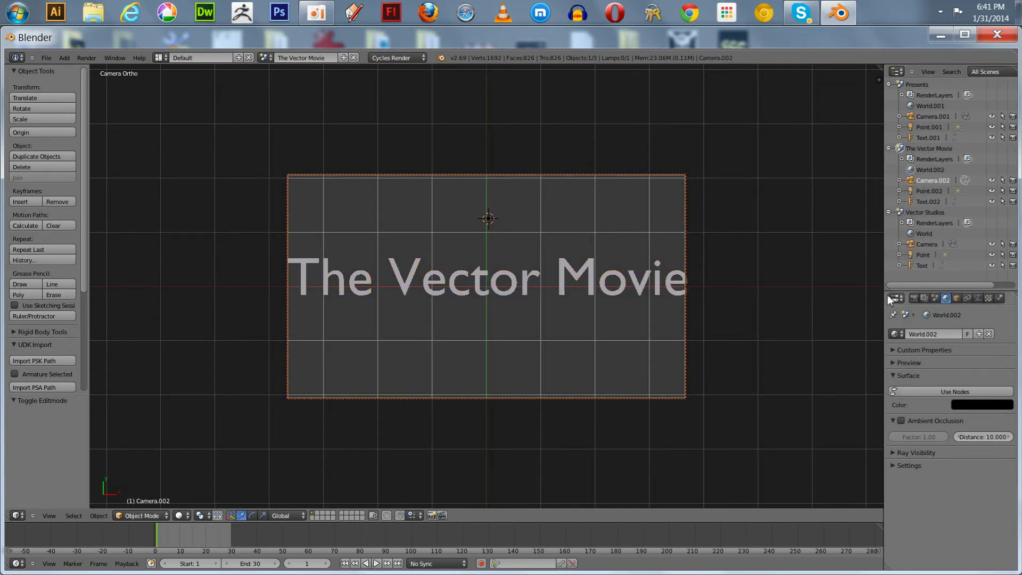
drag(879, 296, 747, 302)
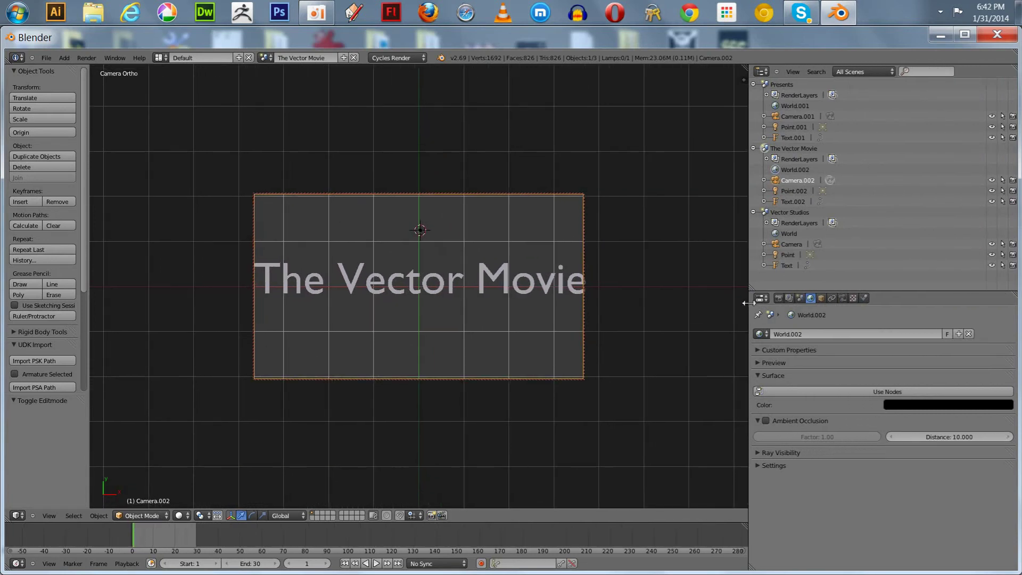
click(842, 299)
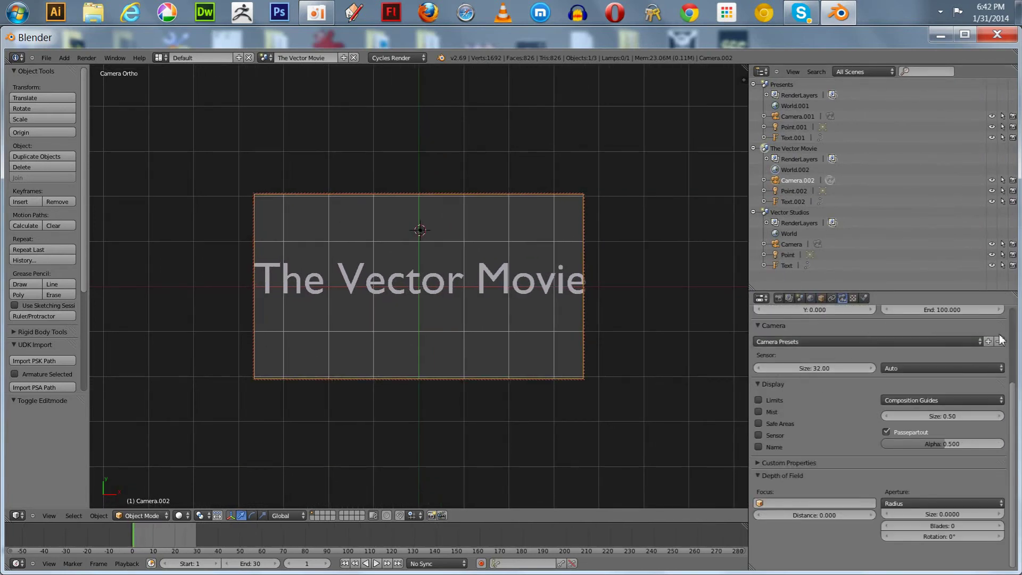
scroll(1013, 353, up, 5)
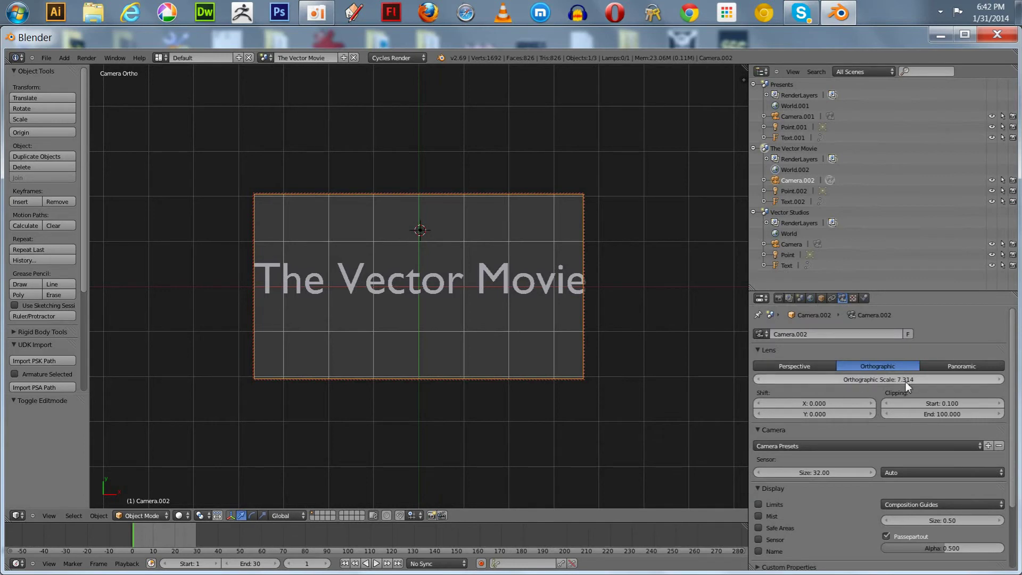
click(759, 380)
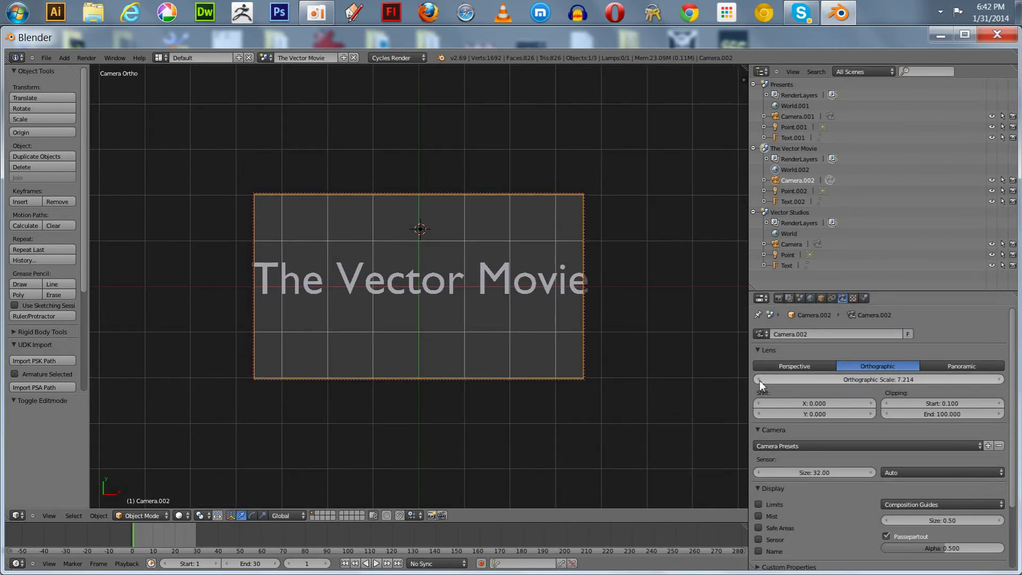
click(998, 379)
click(998, 380)
click(998, 379)
click(998, 380)
click(998, 380)
click(998, 380)
click(998, 379)
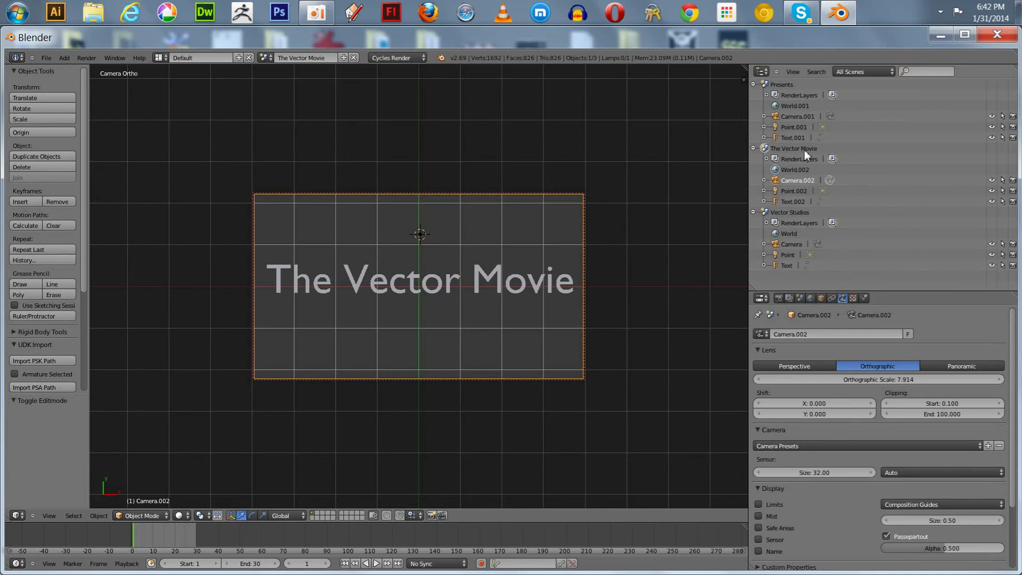
Step: Widen the 3D view slightly and collapse the Vector Studios, The Vector Movie and Presents scenes in the outliner
drag(749, 276, 795, 276)
click(800, 212)
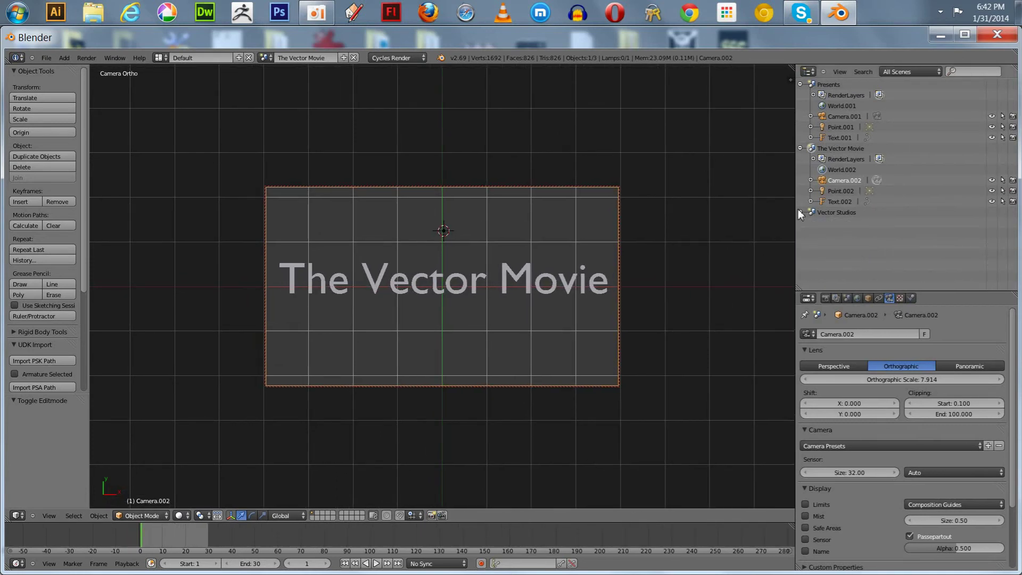
click(799, 148)
click(800, 84)
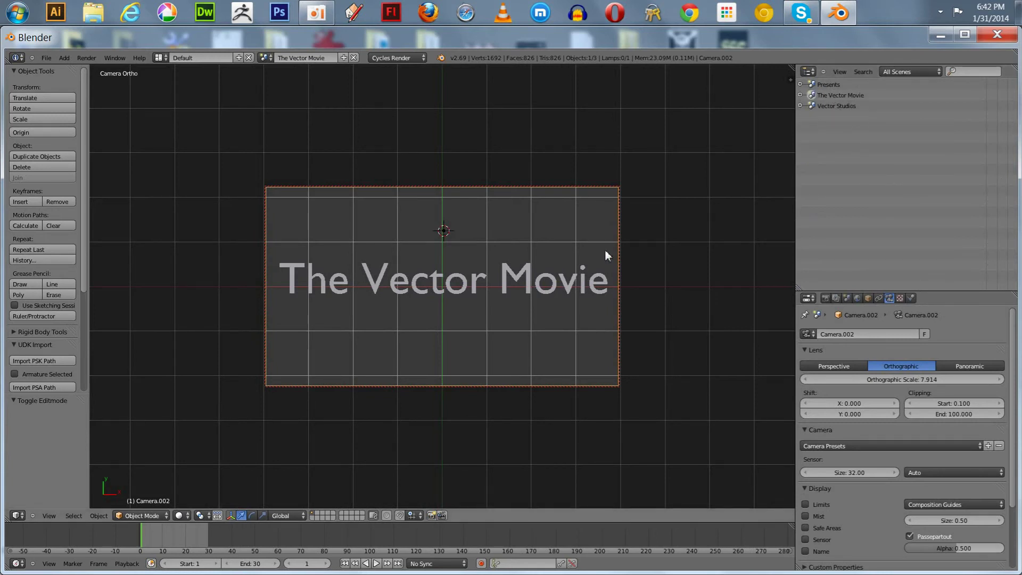
Step: Switch the 3D view to Rendered shading to preview The Vector Movie title
click(178, 515)
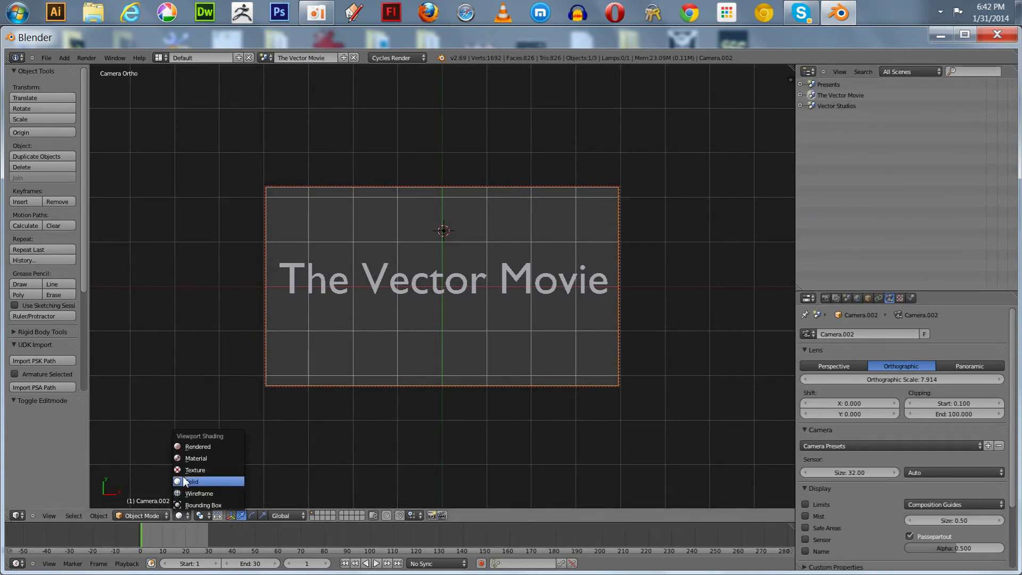
click(184, 448)
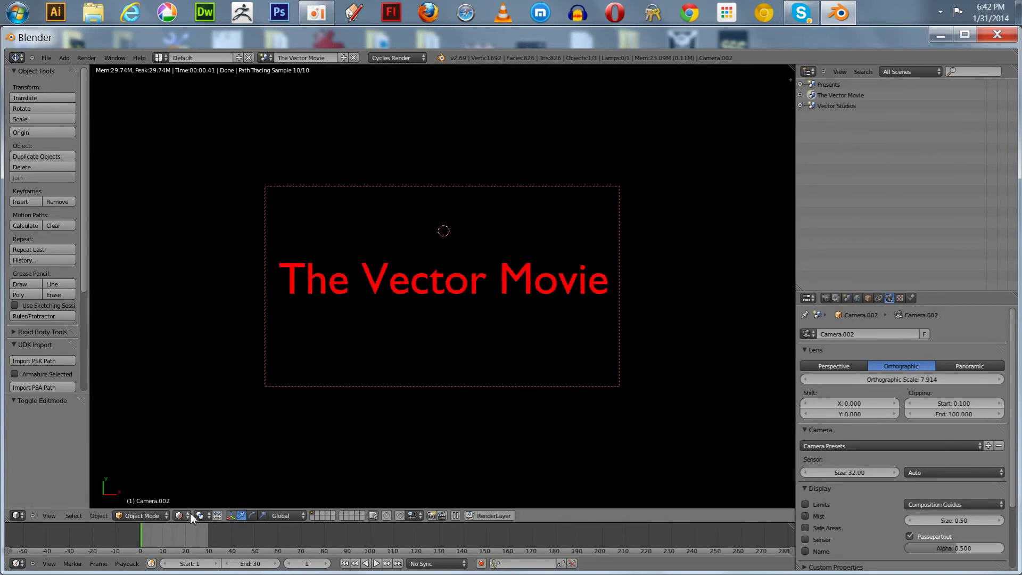
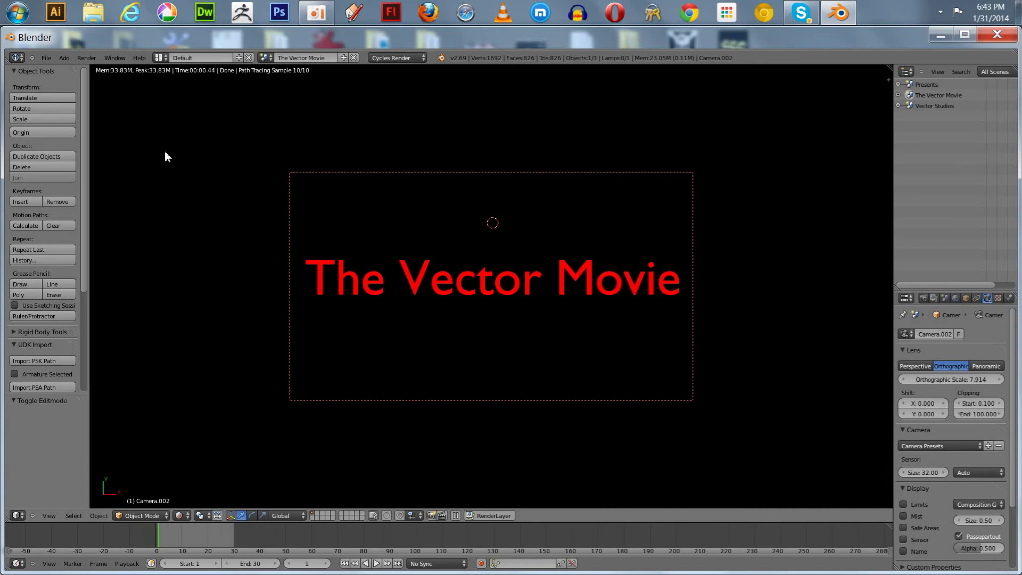
Step: Switch to the Video Editing layout and add the Vector Studios scene as a strip in channel 1 at frame 1
click(158, 58)
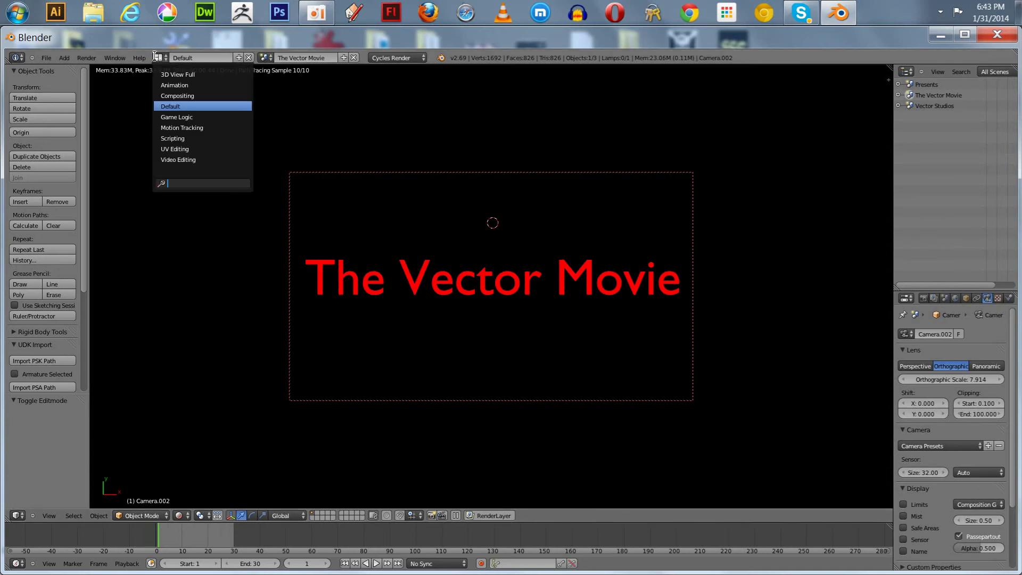
click(169, 160)
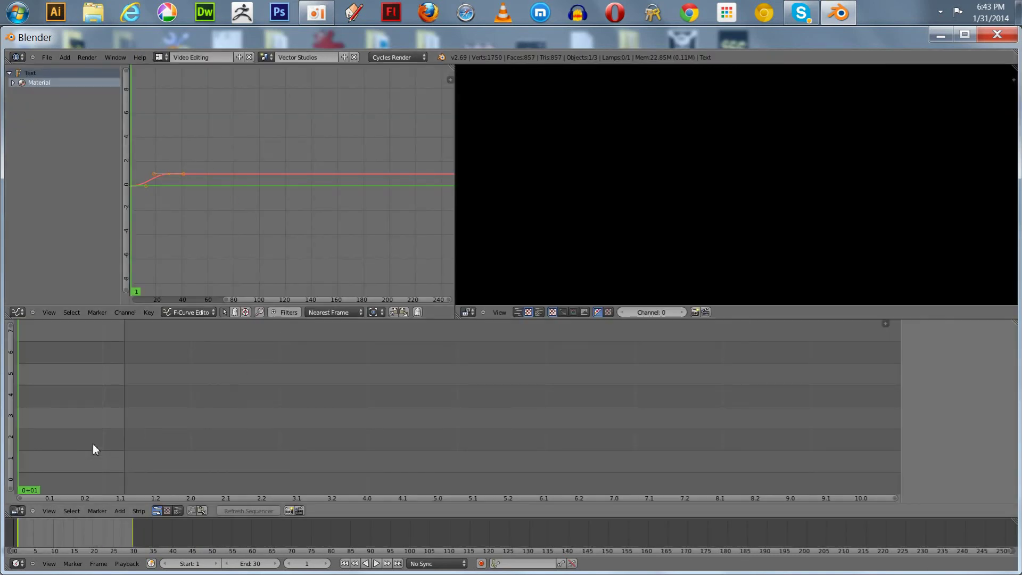
click(118, 511)
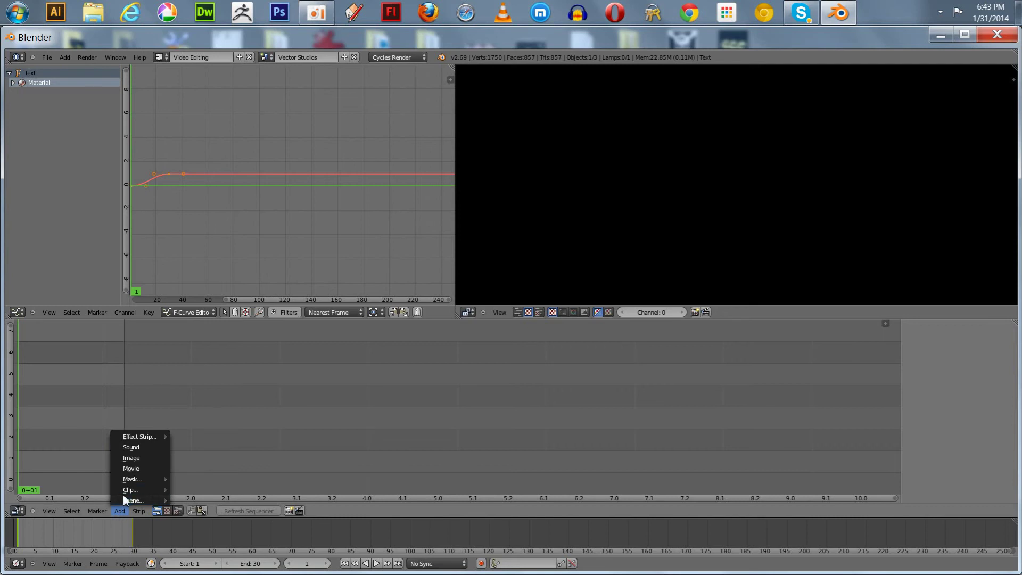
mouse_move(124, 500)
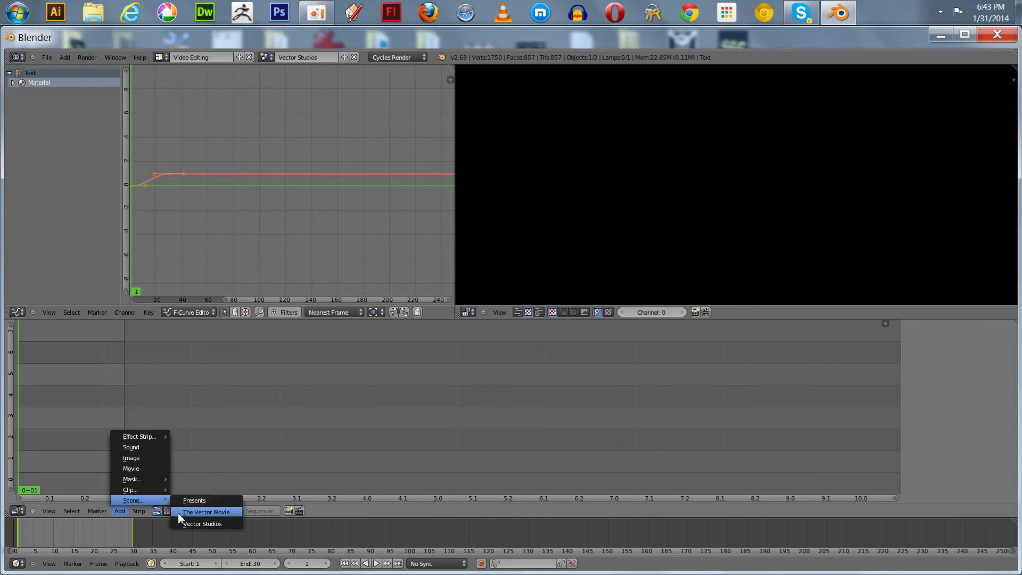
click(195, 522)
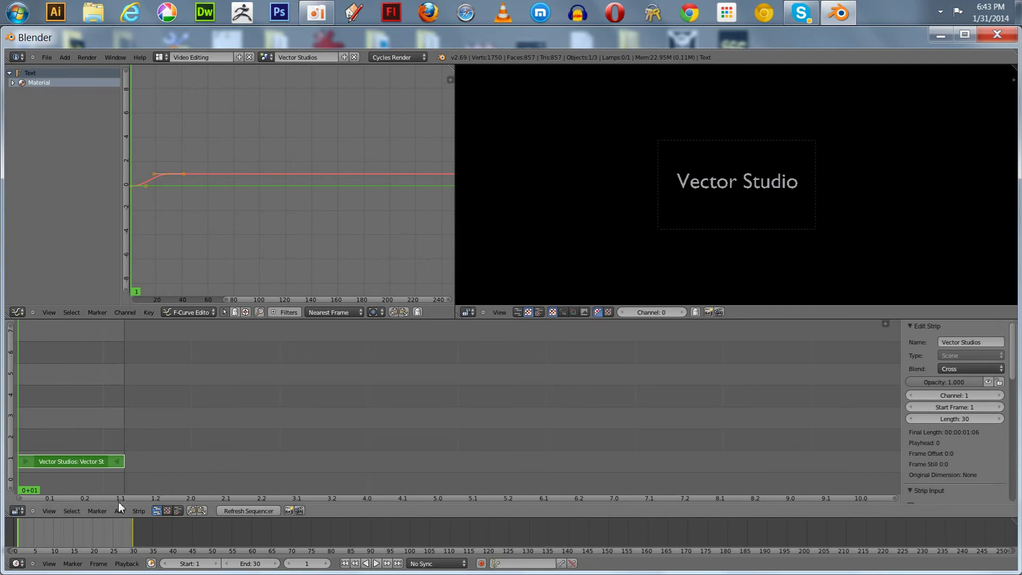
Step: Set the end frame of the Vector Studios scene to 90
click(248, 563)
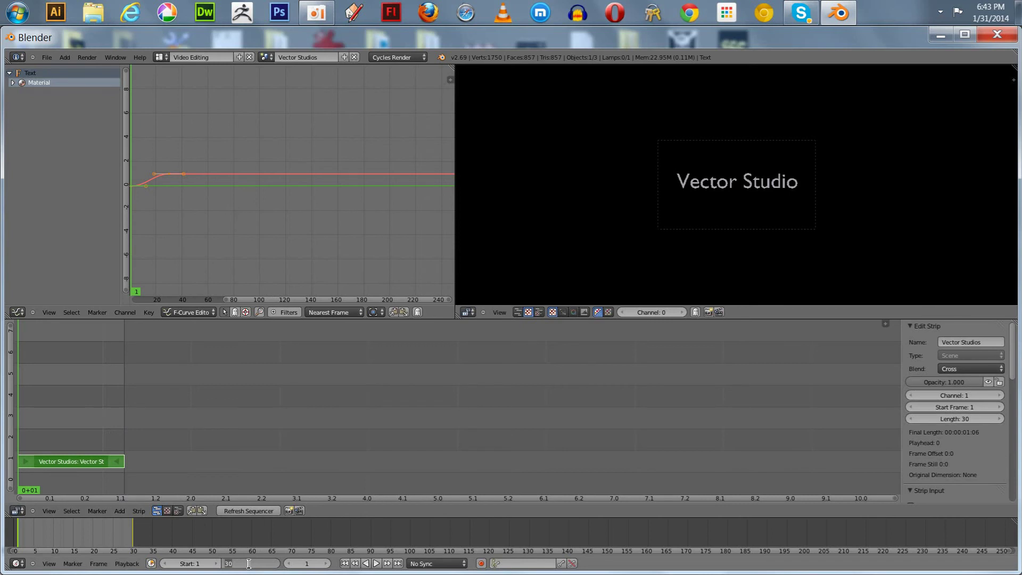
text(90)
key(Return)
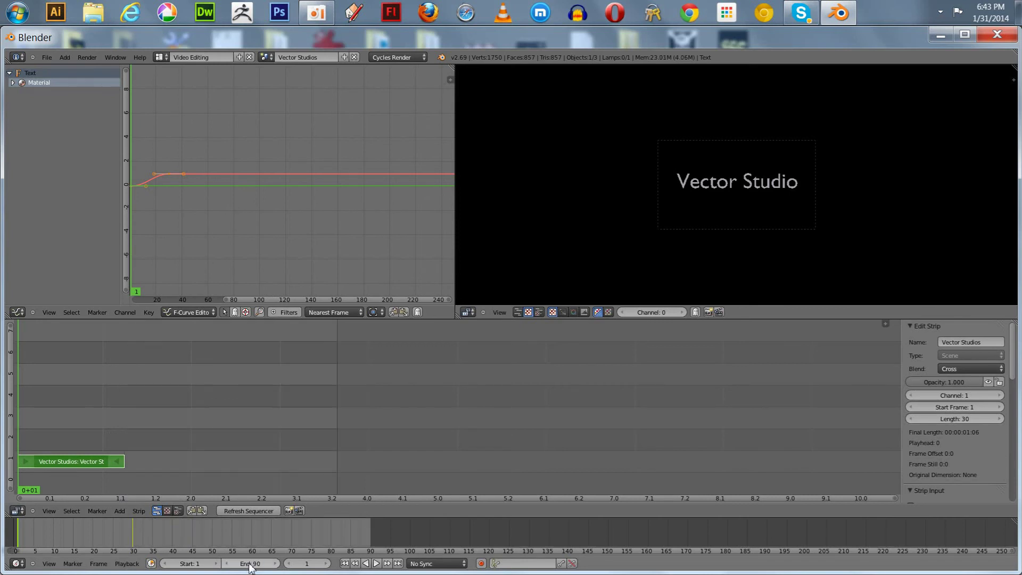
Step: Add the Presents scene as a strip and move it to start at frame 31 in channel 2, following the Vector Studios strip
click(118, 510)
mouse_move(130, 501)
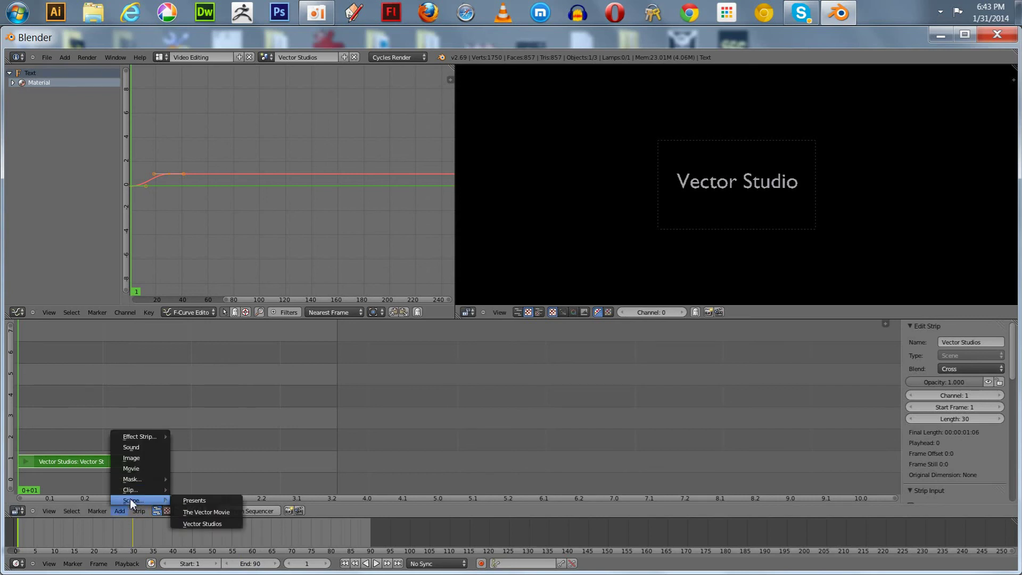
click(192, 502)
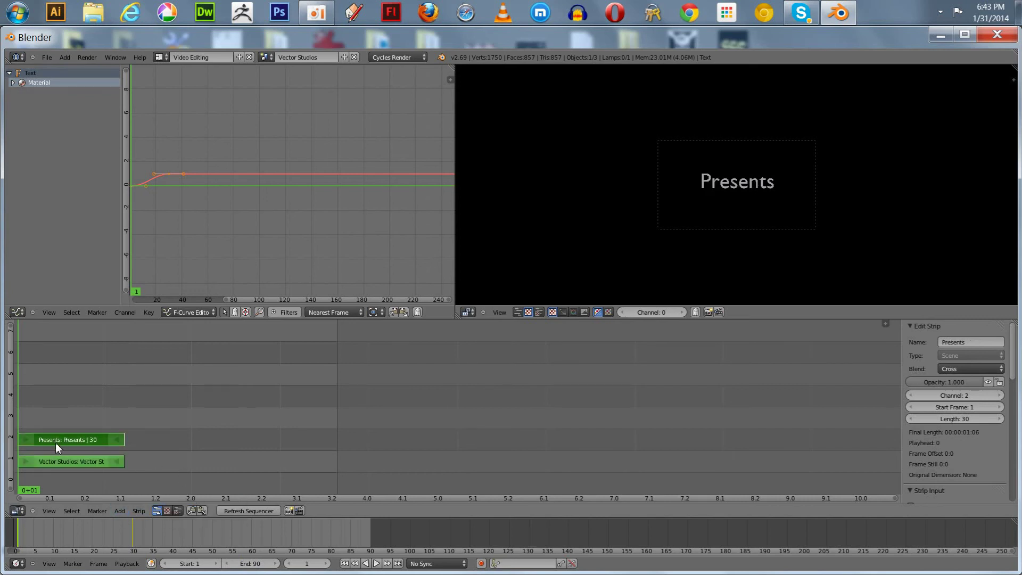
key(g)
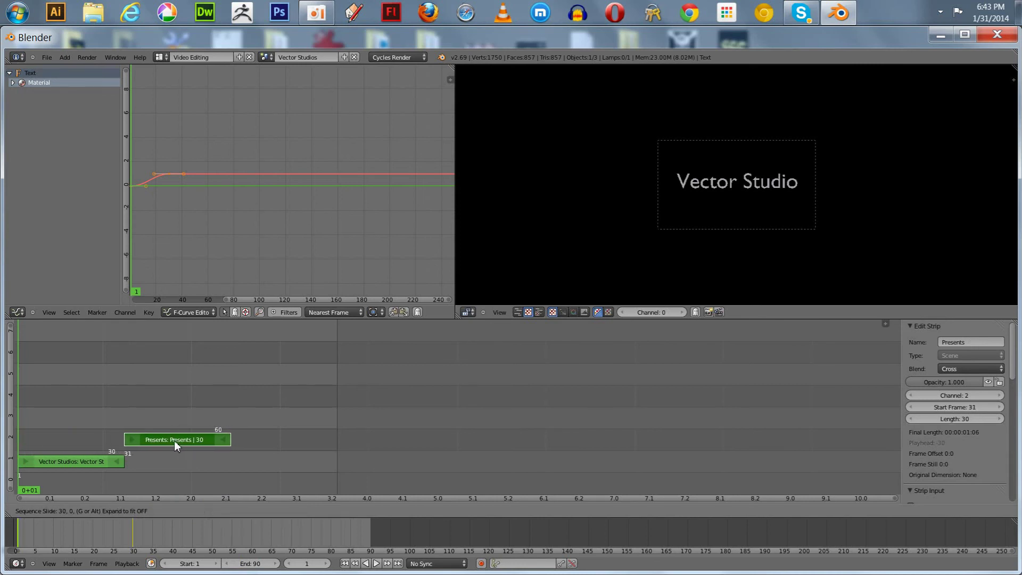
click(174, 439)
Step: Add The Vector Movie scene as a strip and move it to channel 3, starting at frame 61
click(120, 511)
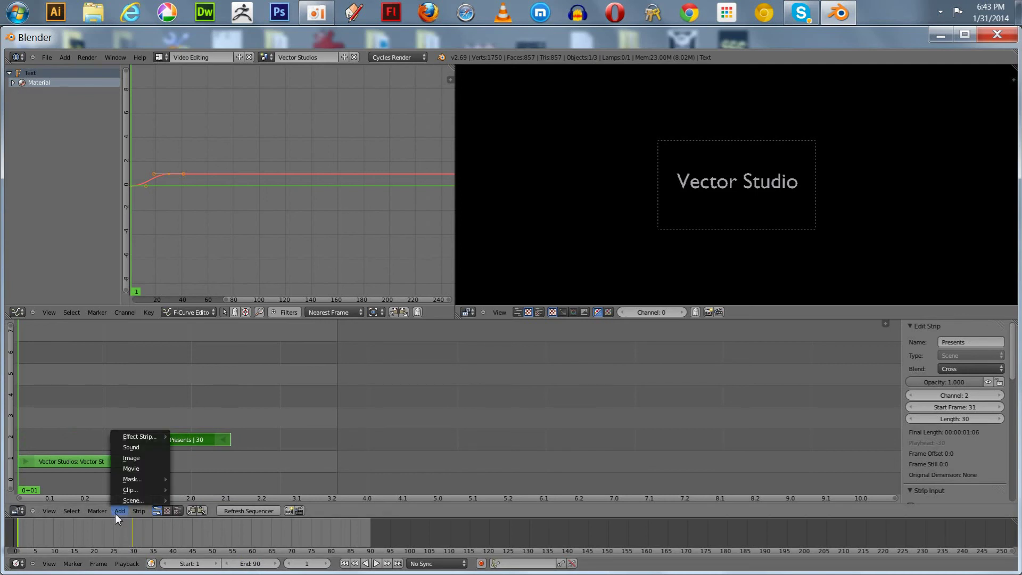
mouse_move(133, 502)
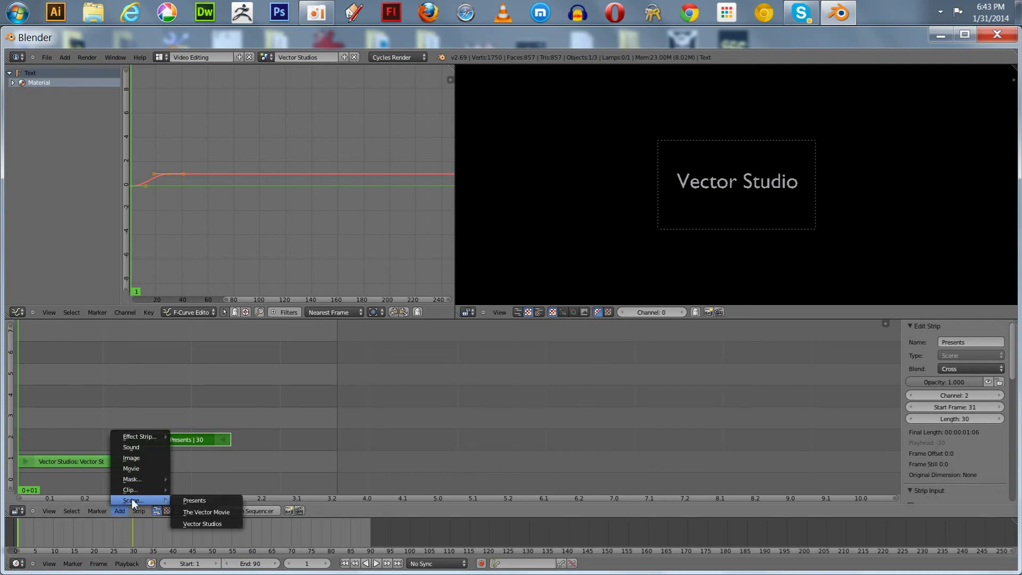
click(184, 512)
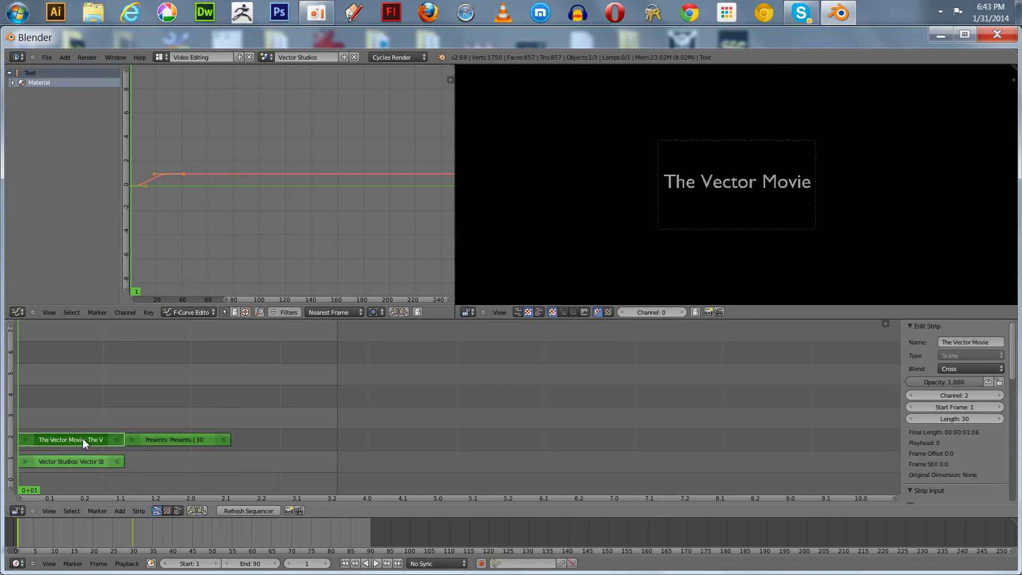
key(g)
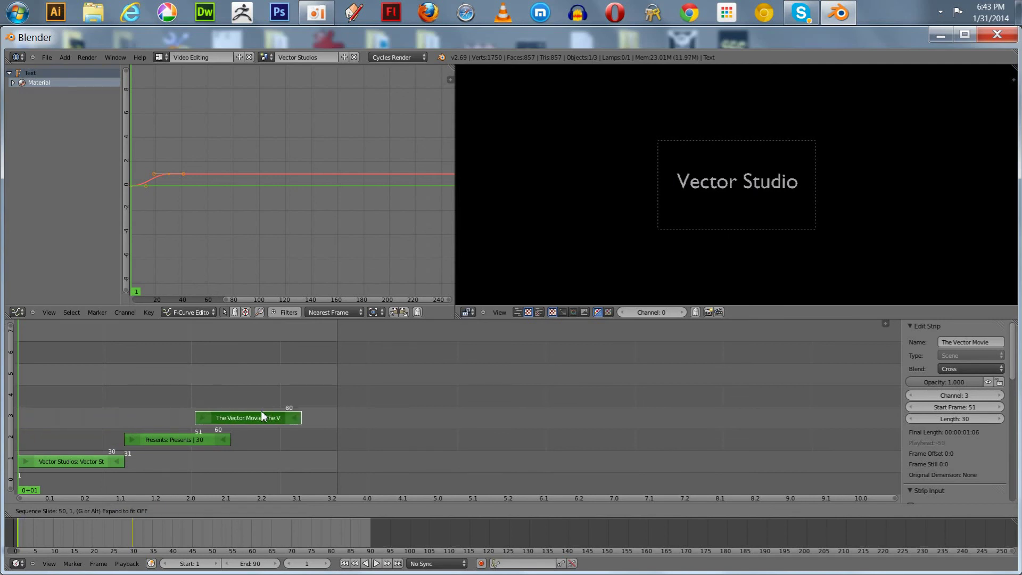
click(295, 420)
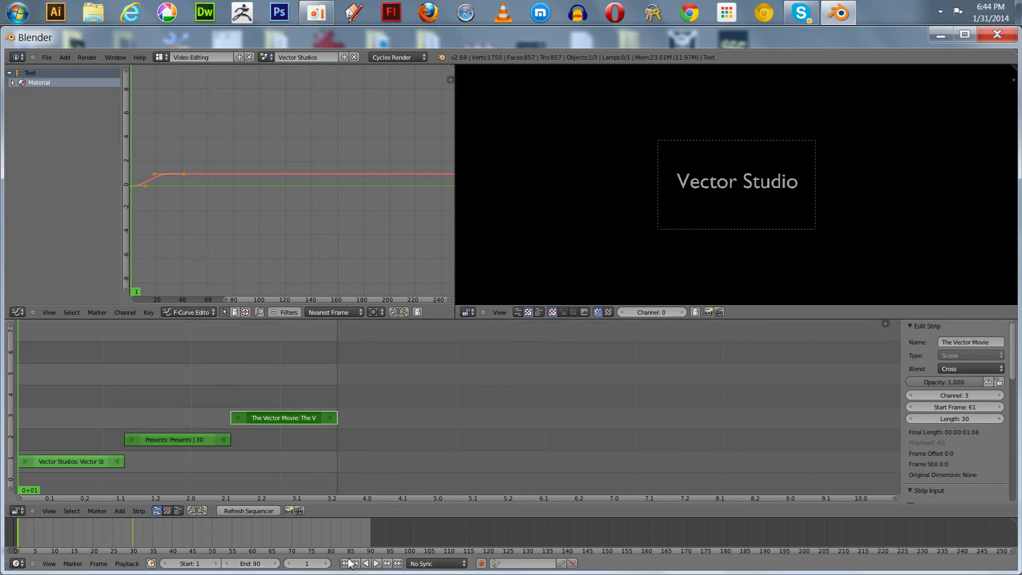
Step: Play the three-title sequence to check the strip order, stop playback and return to the first frame
click(375, 564)
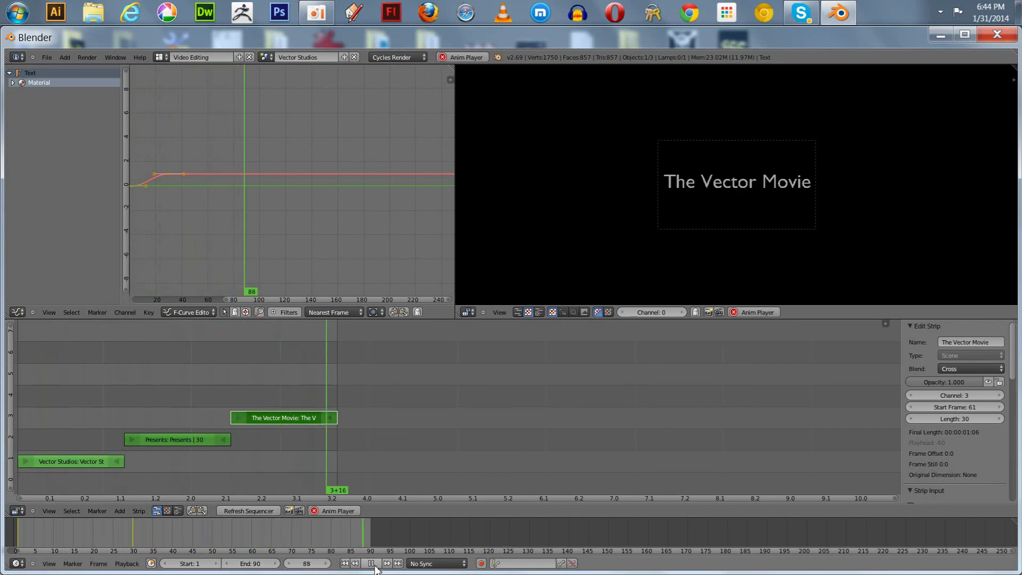
click(371, 564)
click(344, 564)
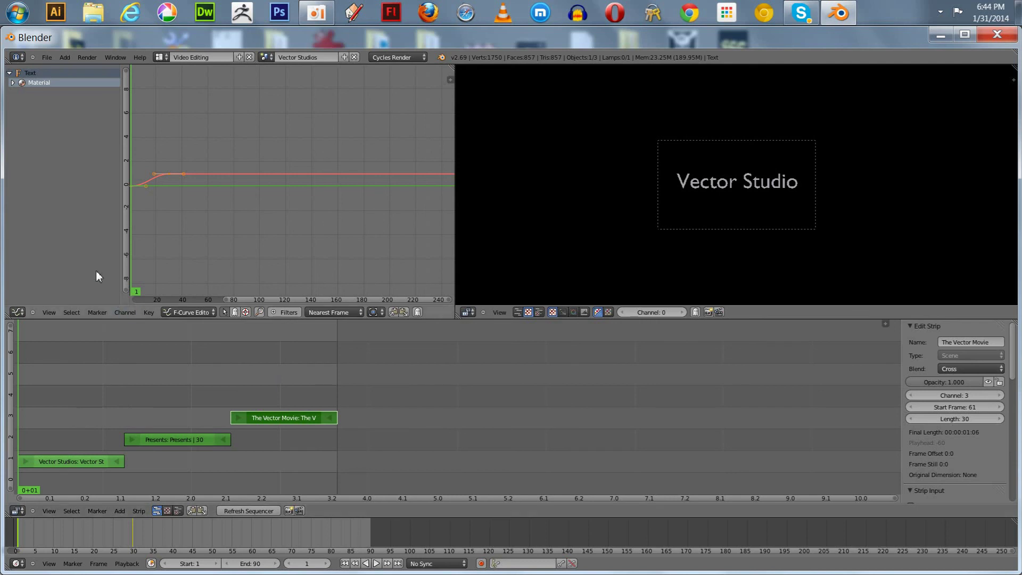
Step: Switch back to the Default screen layout showing The Vector Movie scene
click(159, 57)
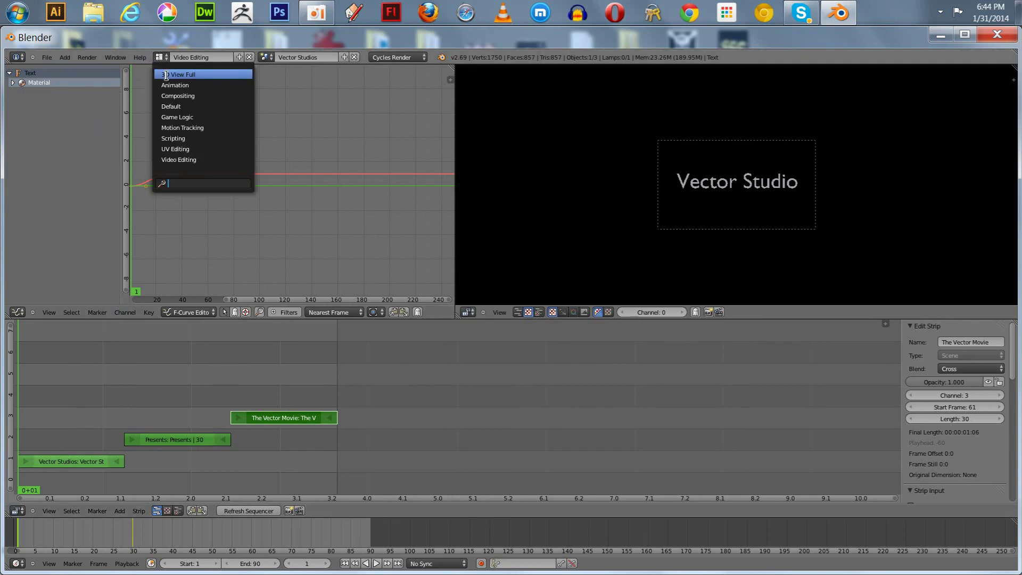
click(173, 106)
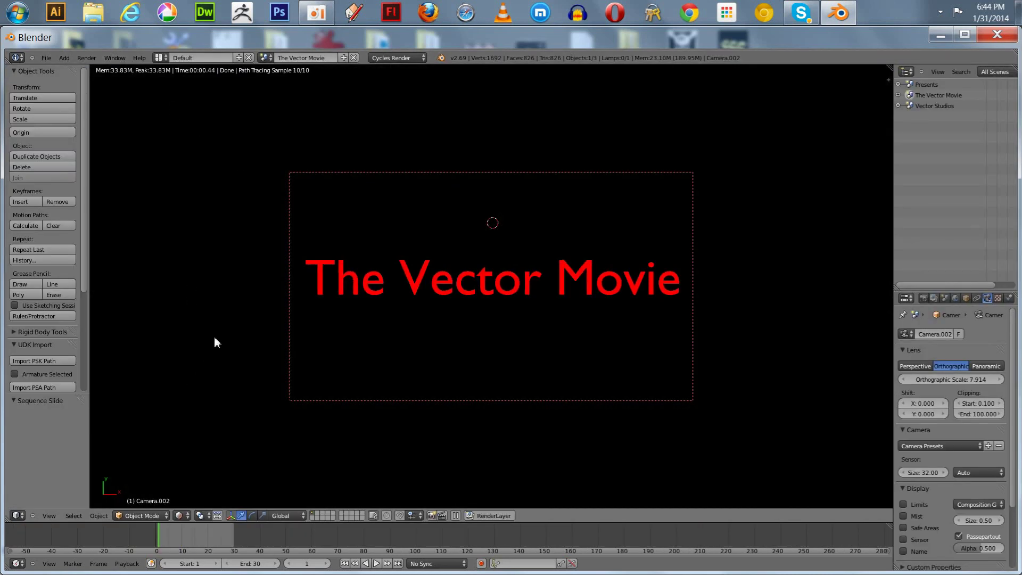